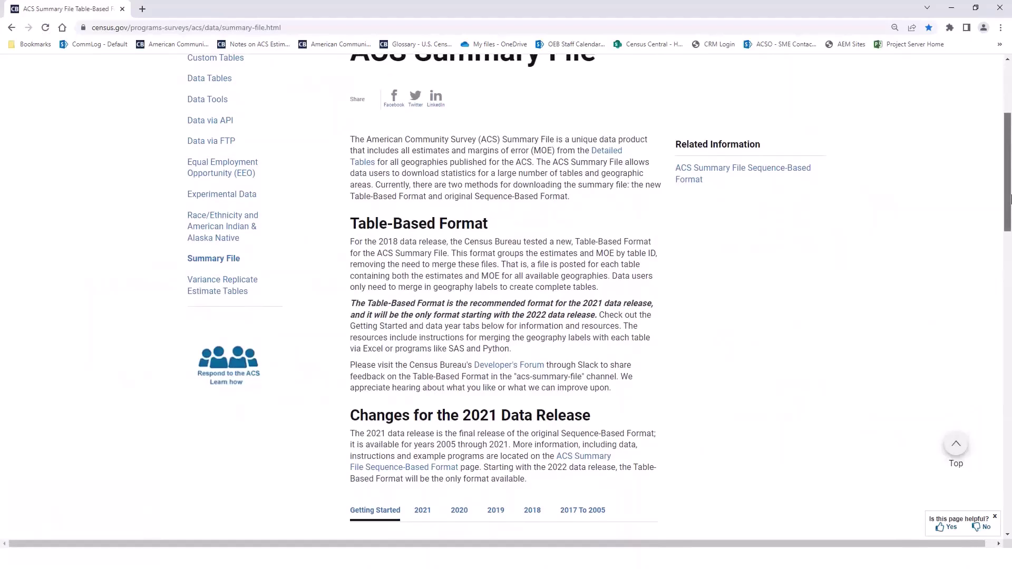
Examine the ACS Summary File page, including its Table-Based Format text, Getting Started resources and 2018 release files
left_click_drag(1008, 198, 1009, 417)
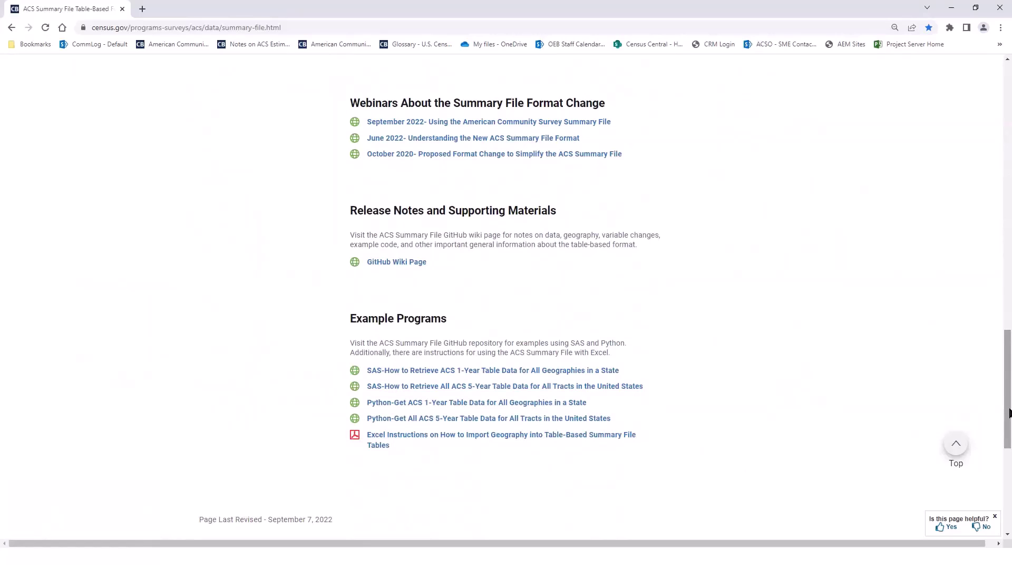
left_click_drag(1009, 414, 1008, 238)
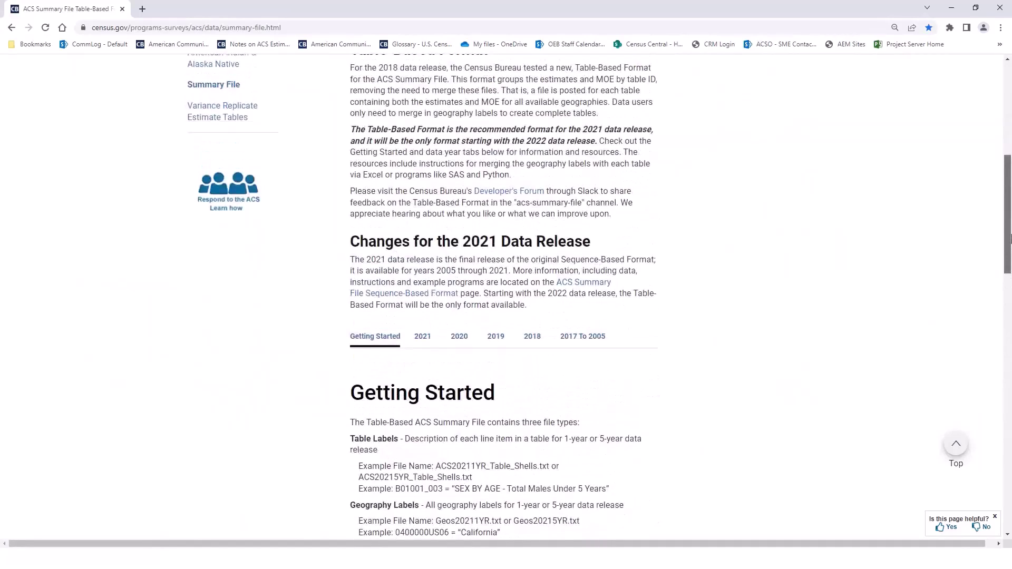
scroll(1010, 213, "up", 2)
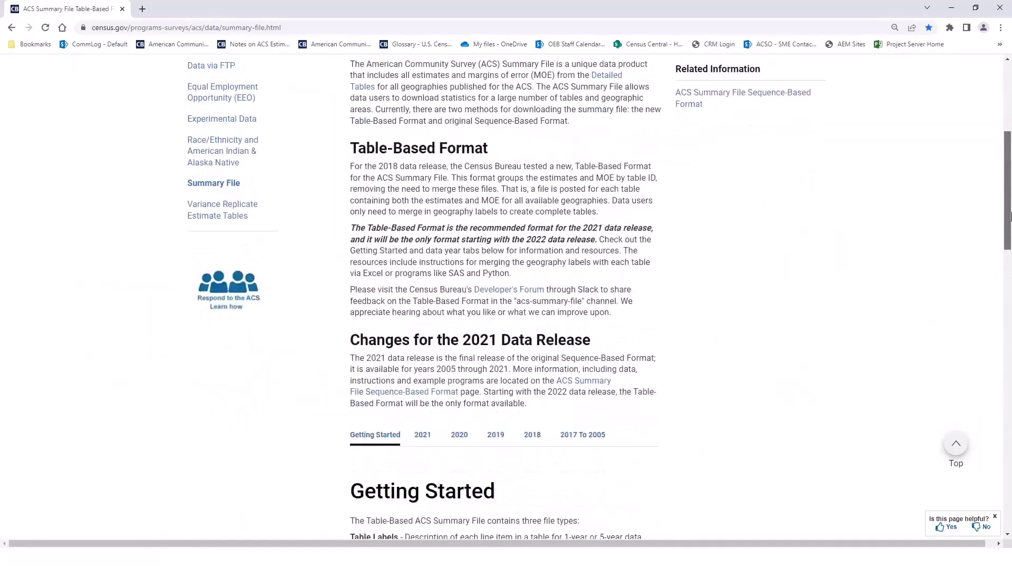
scroll(1010, 225, "down", 1)
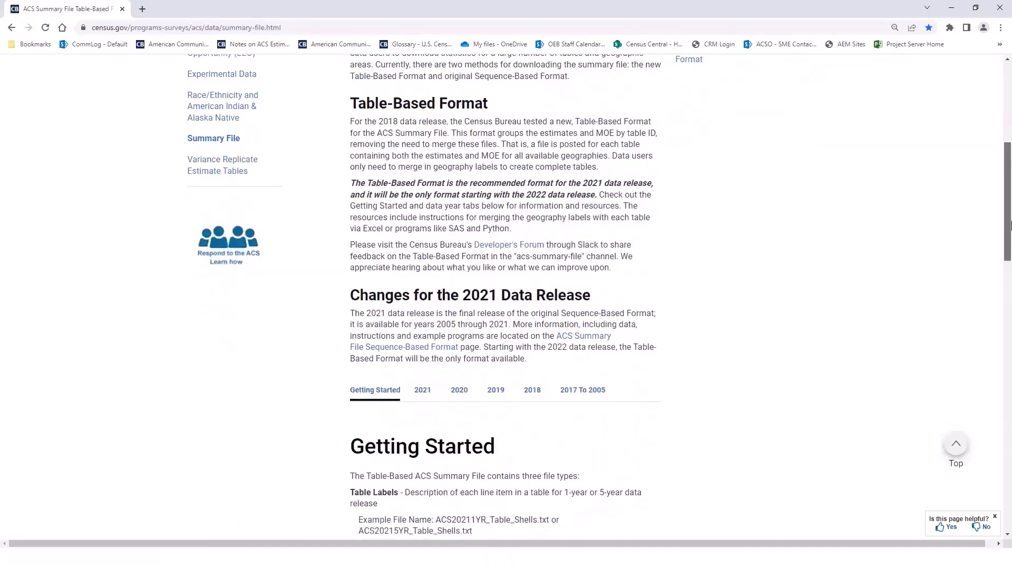
left_click_drag(1010, 243, 1007, 311)
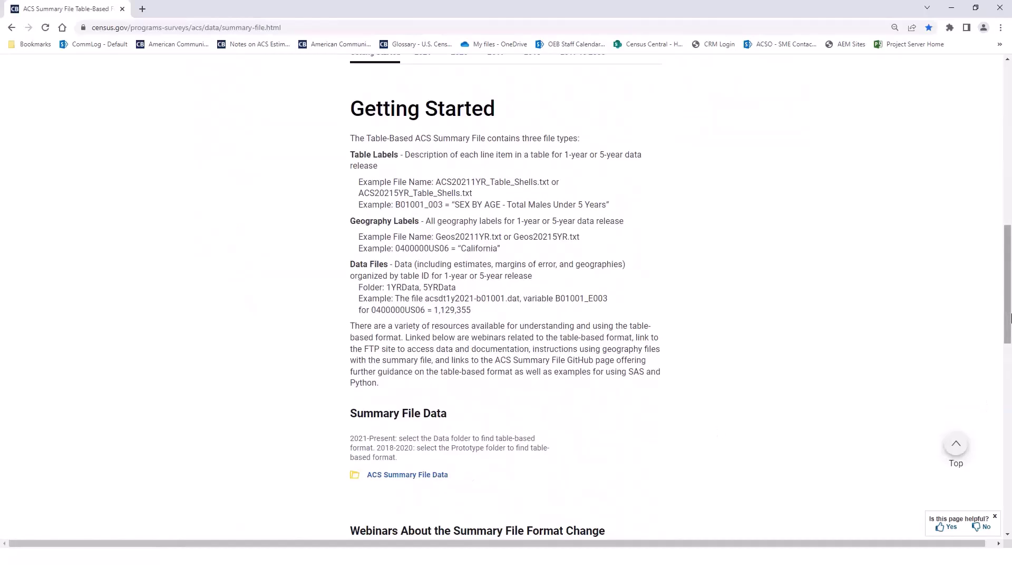
scroll(1010, 290, "up", 5)
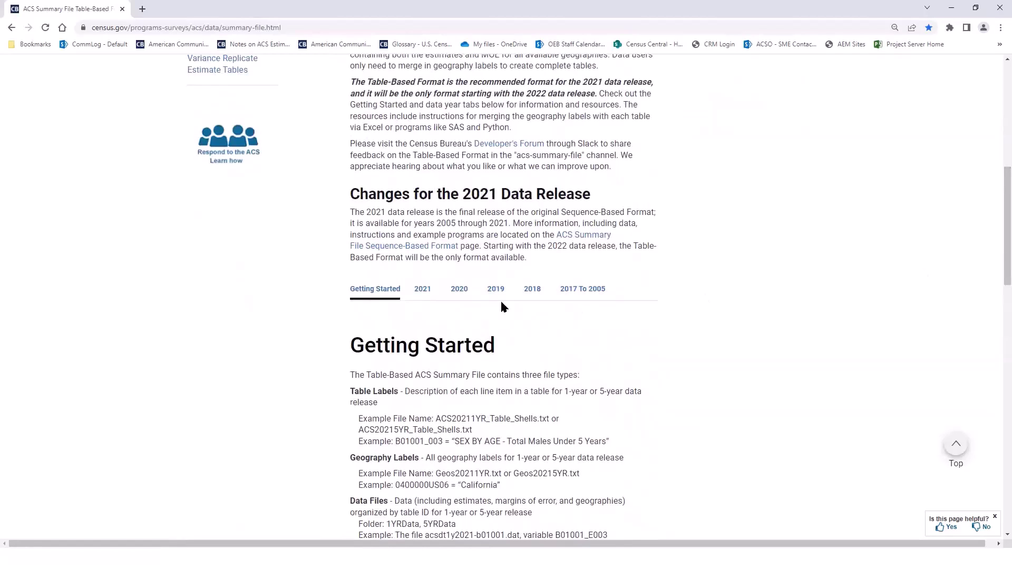
left_click(527, 291)
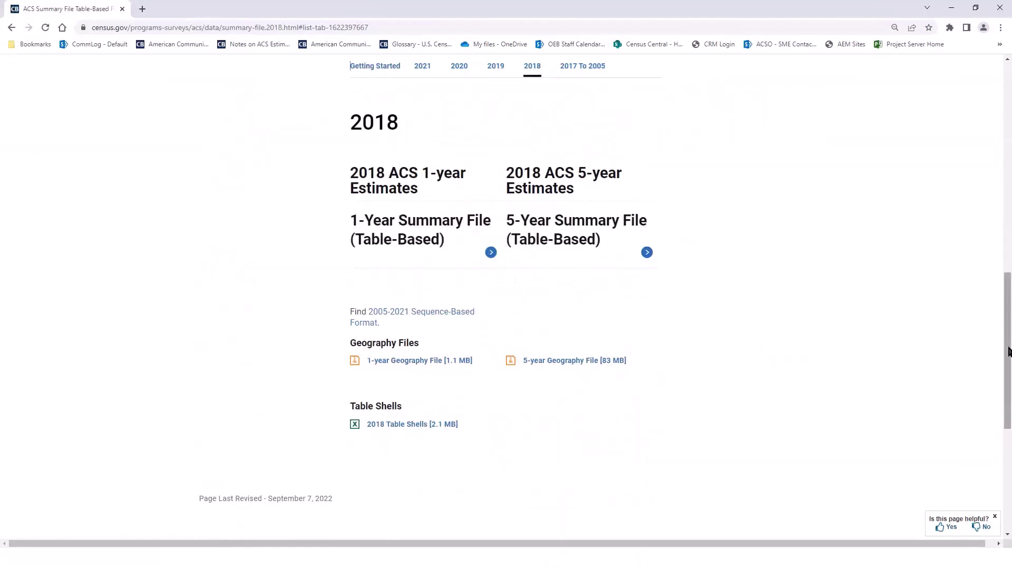
left_click_drag(1008, 353, 1007, 141)
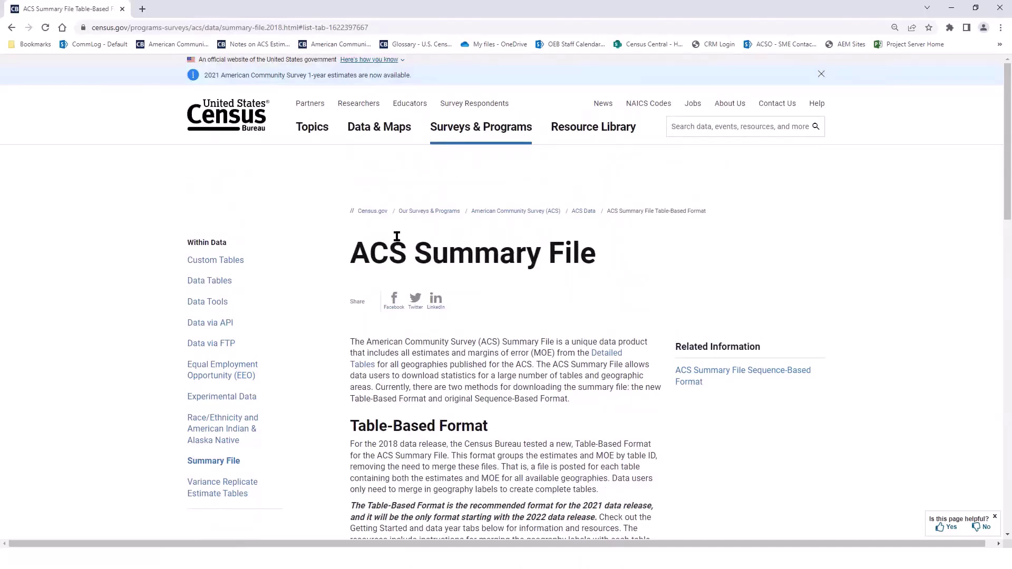
scroll(397, 240, "down", 1)
scroll(396, 241, "down", 3)
scroll(398, 179, "down", 2)
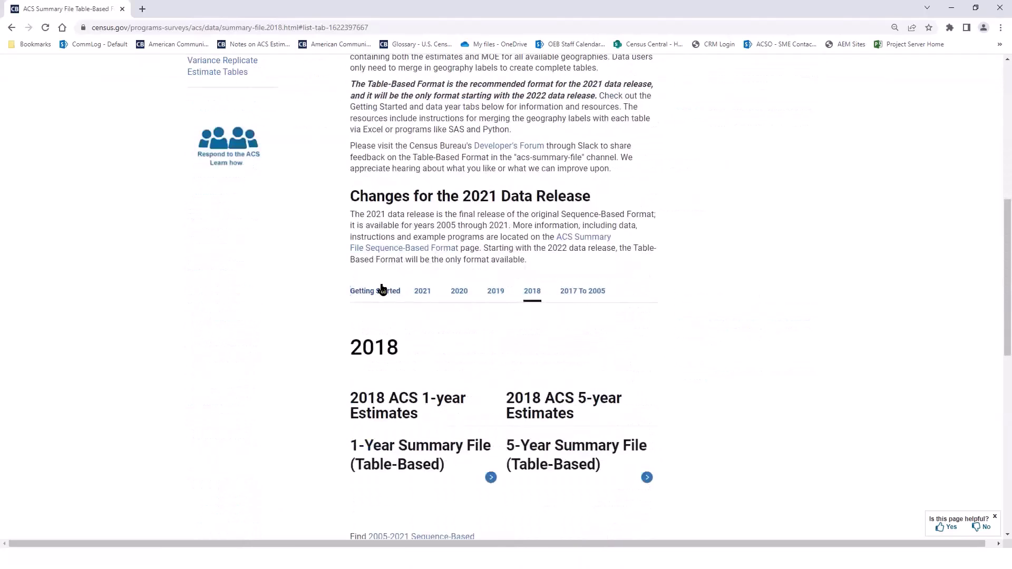
Return to the Getting Started section and open the ACS Summary File Data directory
left_click(388, 352)
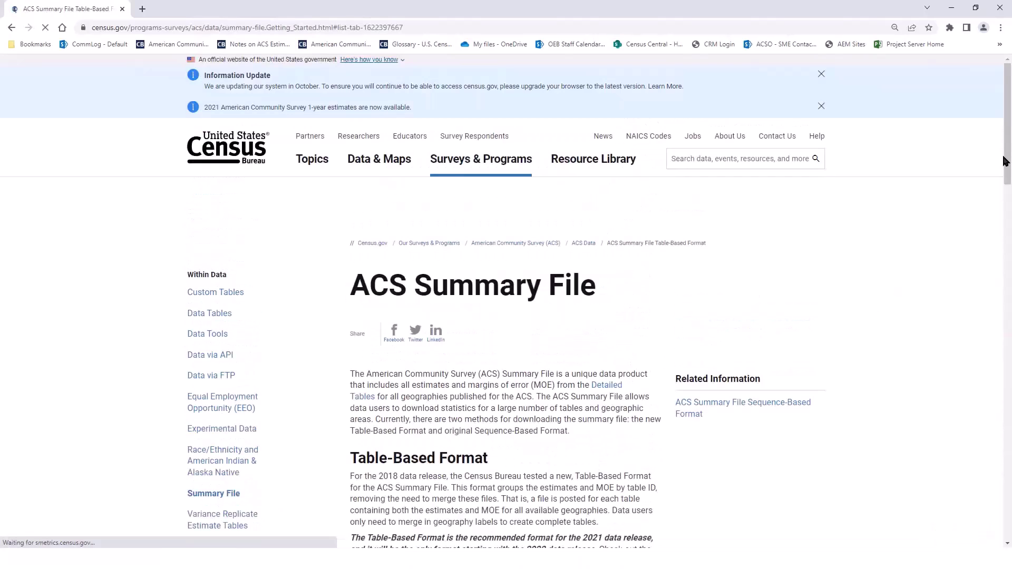
scroll(469, 292, "down", 4)
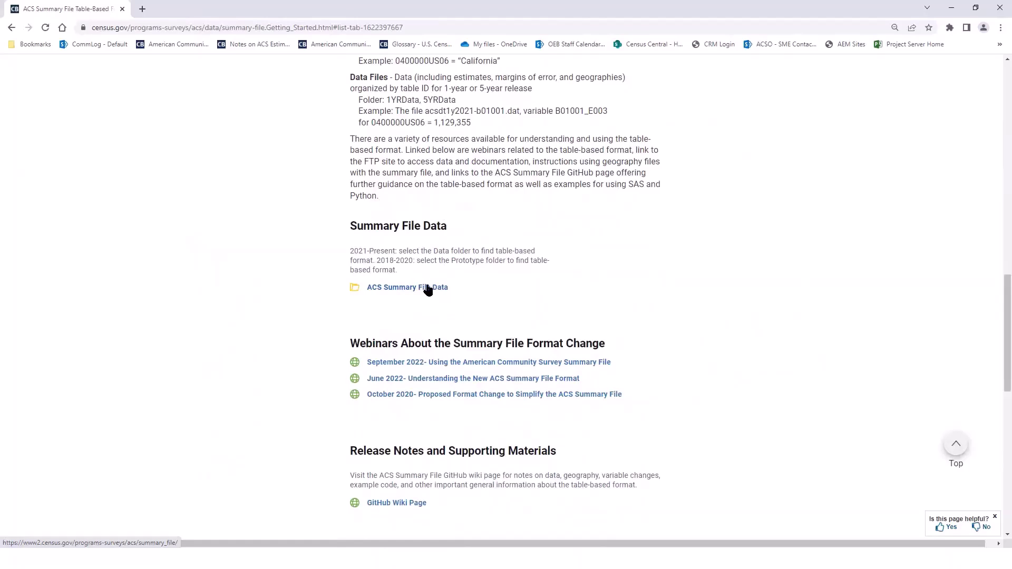
left_click(428, 288)
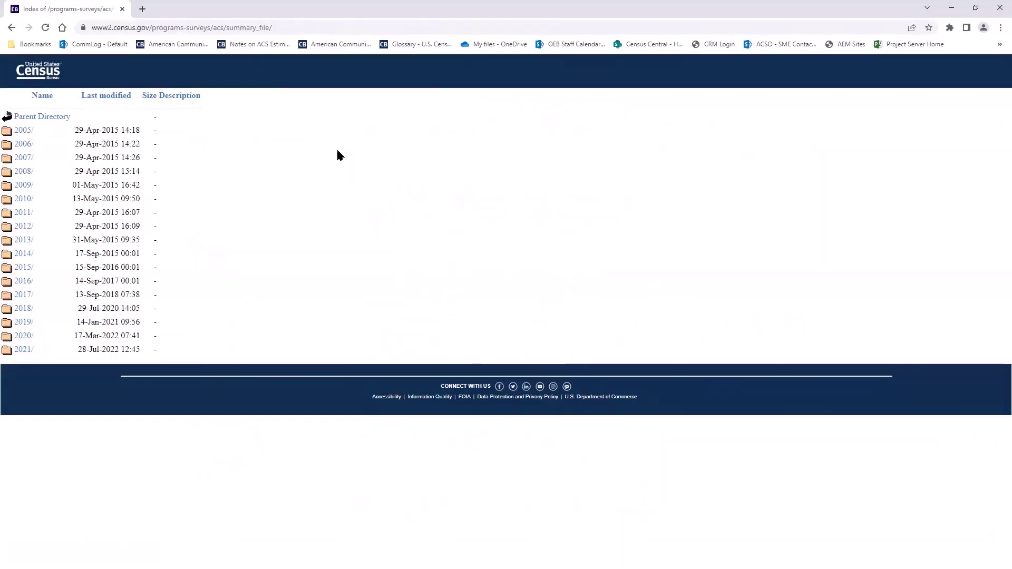
Go to the 1YRData folder within the data of the 2021 table-based-SF directory
left_click(24, 347)
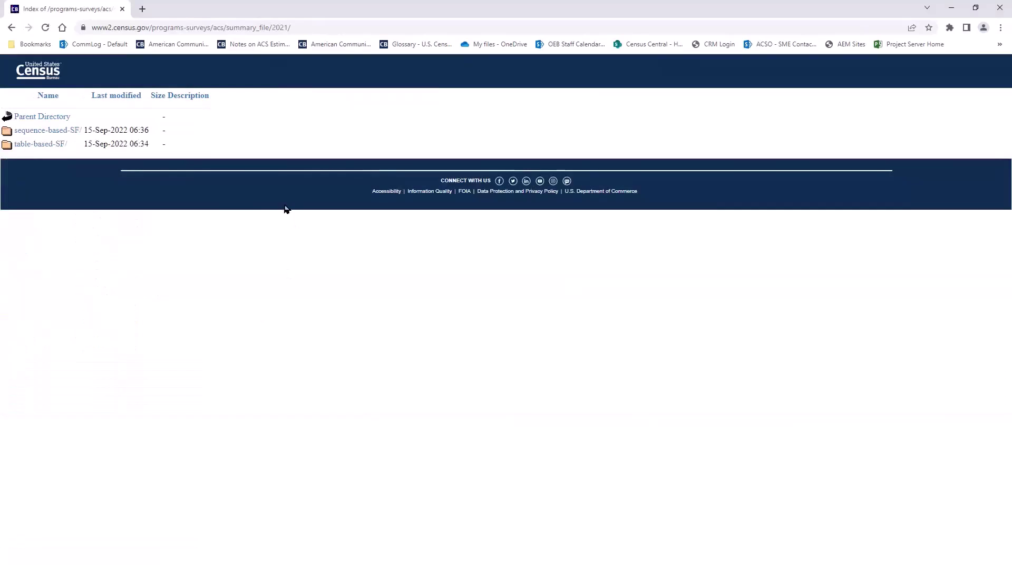
left_click(41, 144)
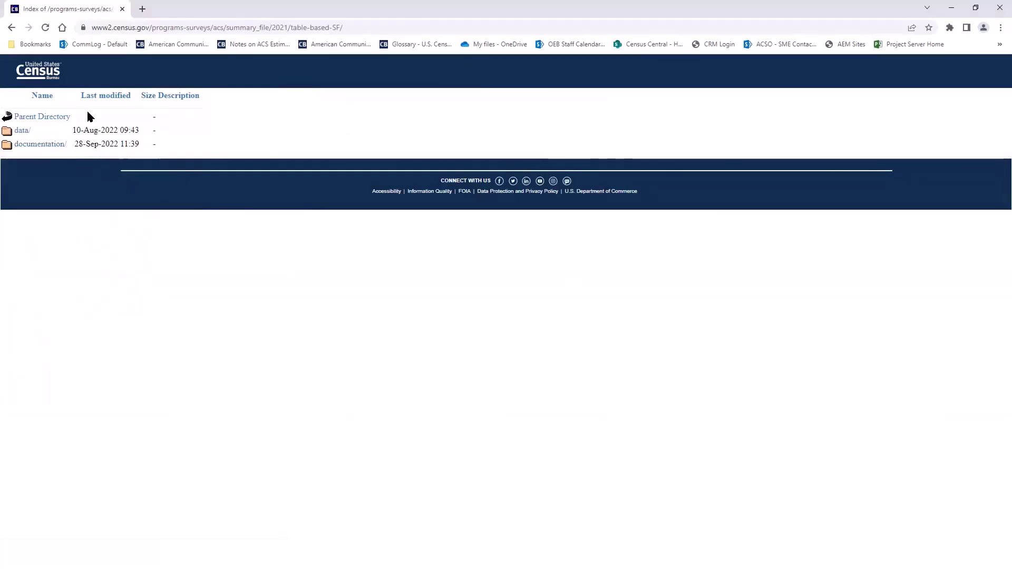
left_click(21, 130)
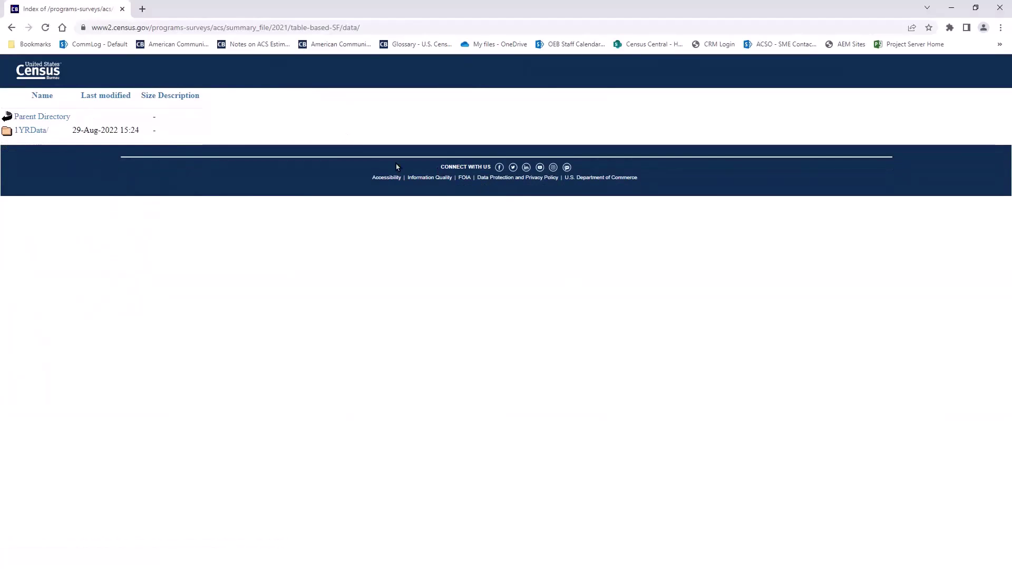
left_click(37, 131)
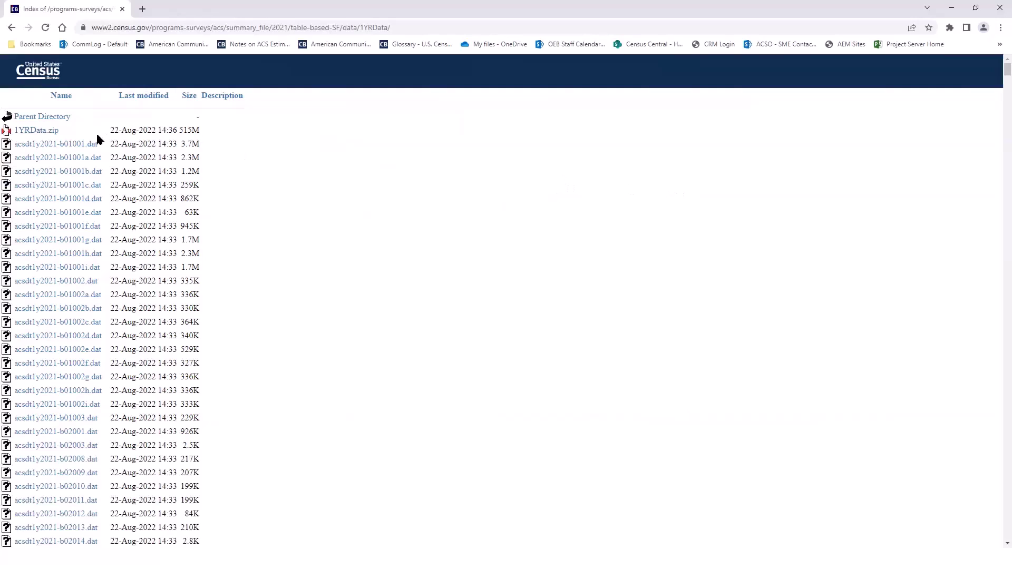
Open the acsdt1y2021-b01001.dat table file and save it as a text document in Downloads
left_click(80, 144)
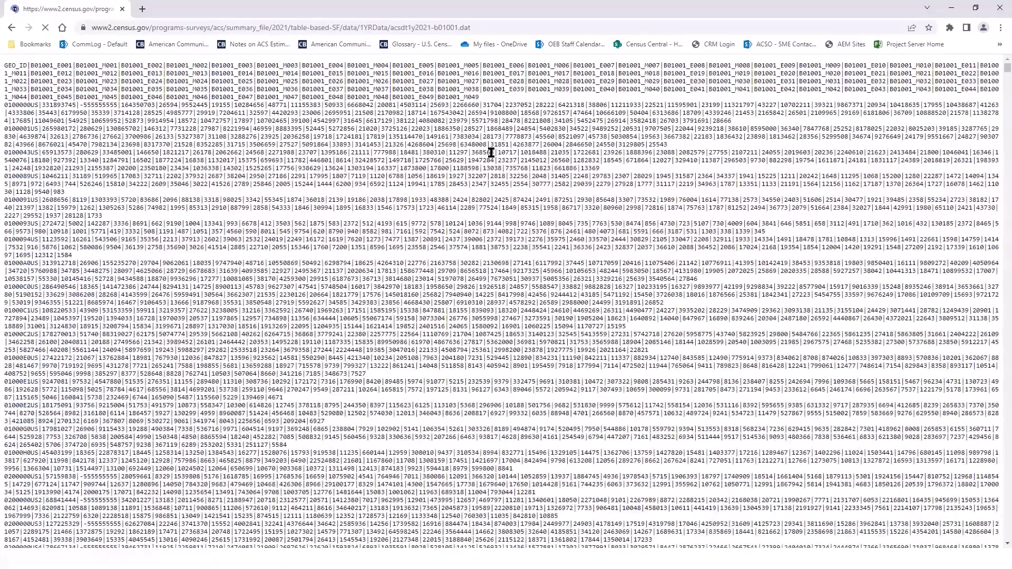
right_click(471, 198)
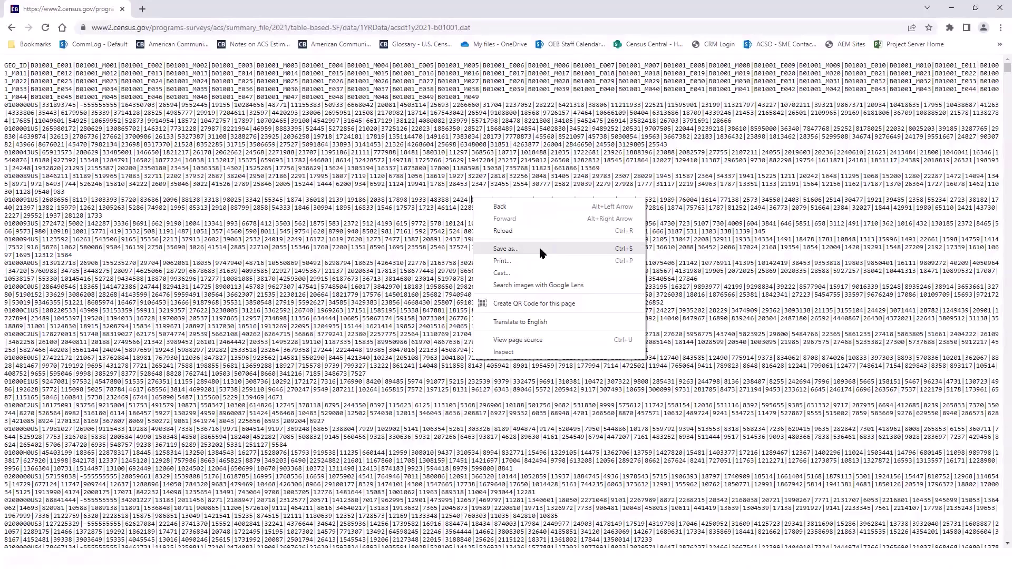
left_click(539, 248)
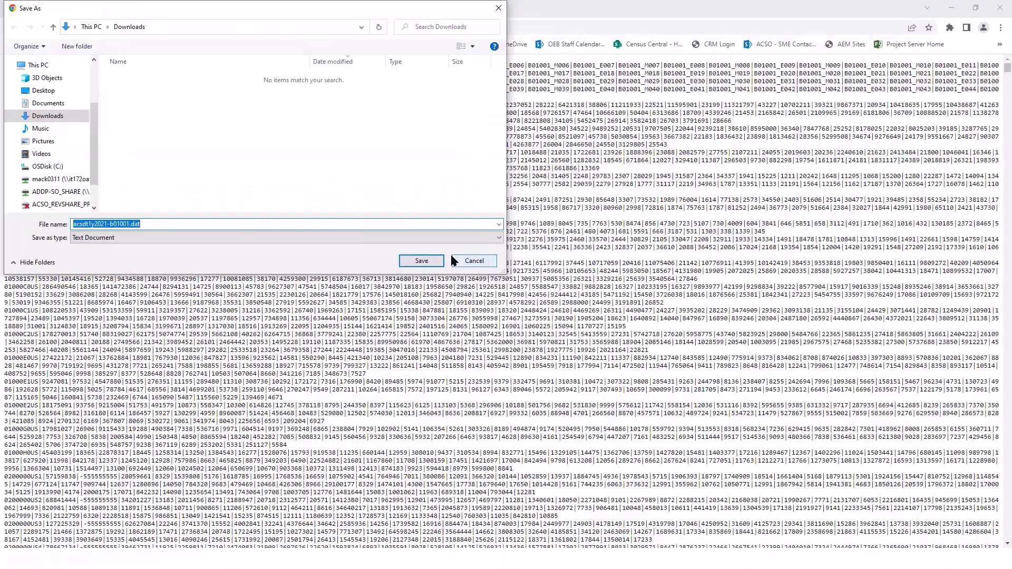
left_click(421, 261)
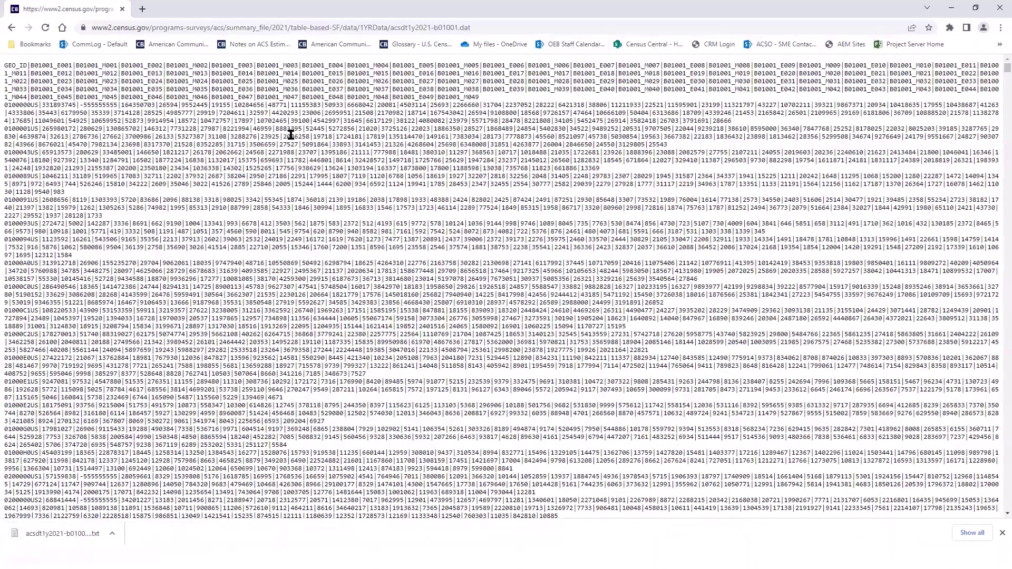
Go back to the table-based-SF directory and open its documentation folder
left_click(11, 27)
left_click(11, 28)
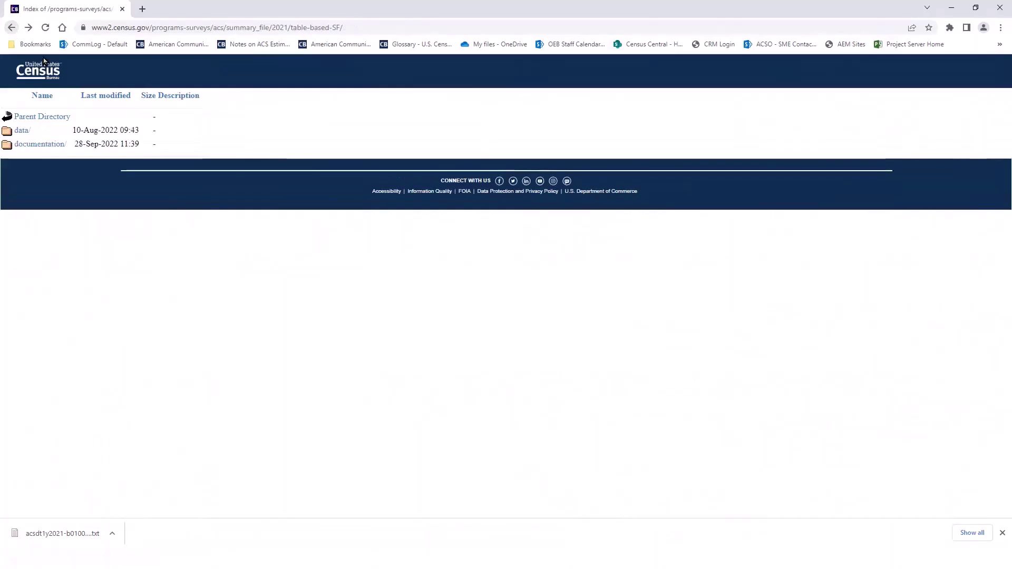
left_click(30, 146)
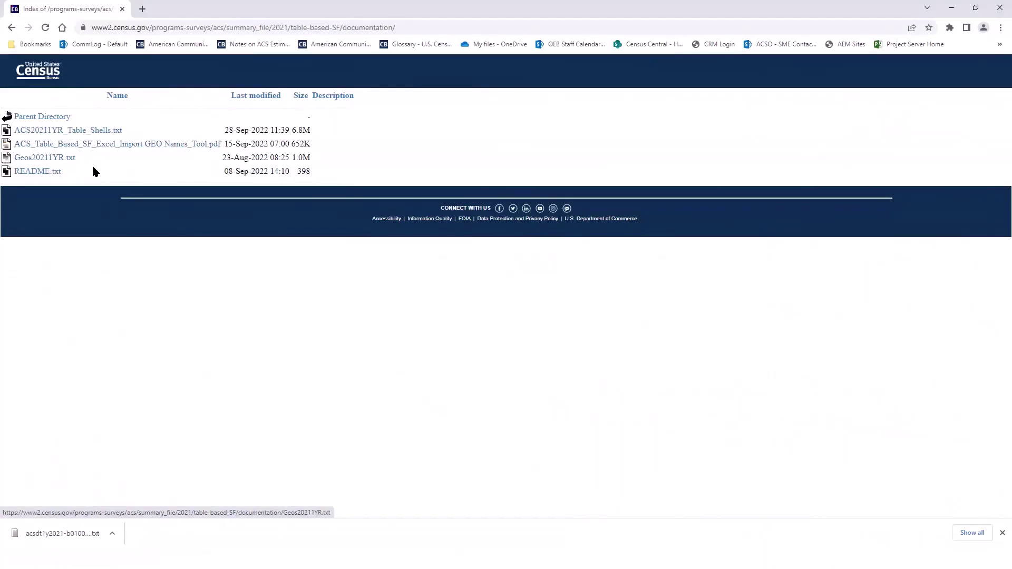
Open the Geos20211YR.txt geography file and save it as a text document in Downloads
left_click(56, 158)
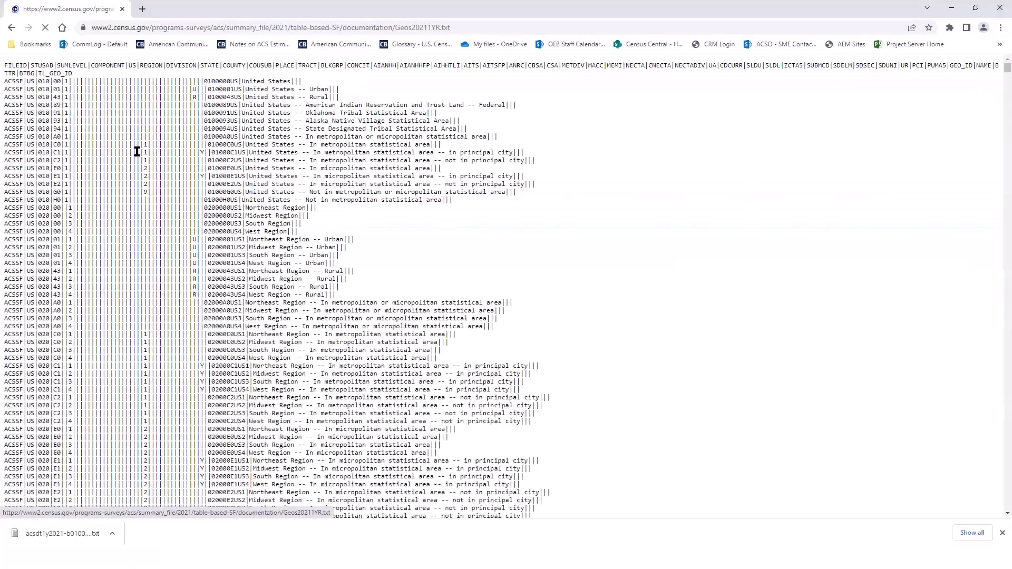
right_click(435, 218)
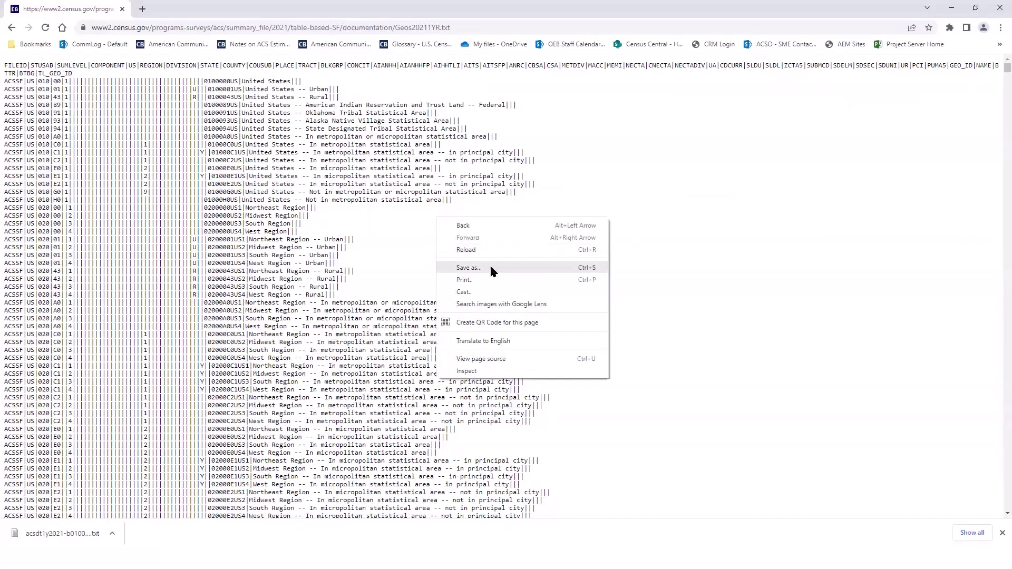
left_click(532, 268)
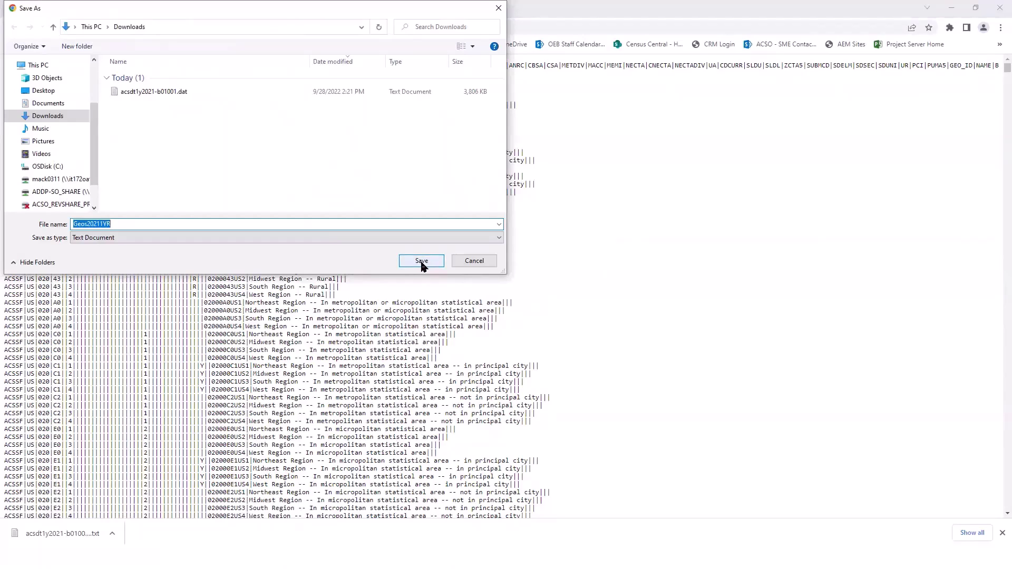
left_click(422, 266)
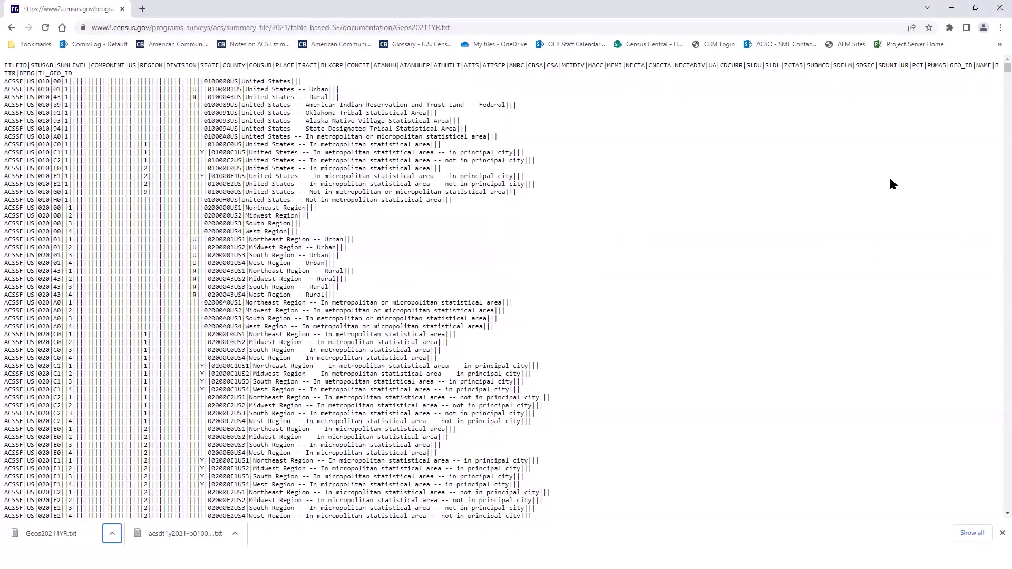
Switch to Excel and open the acsdt1y2021-b01001.dat text document from Downloads, with the file filter set to All Files
key("Tab")
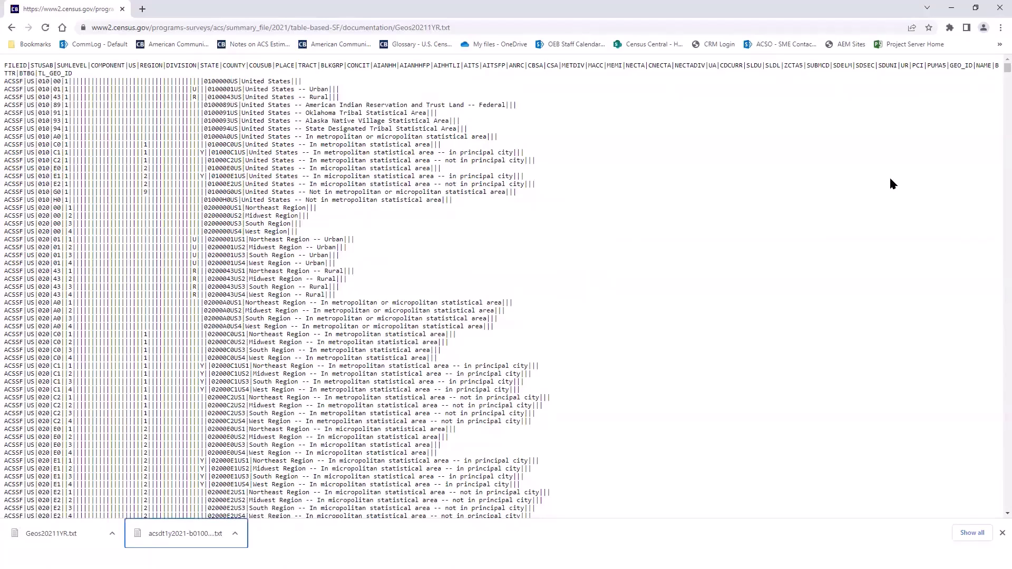
key("Return")
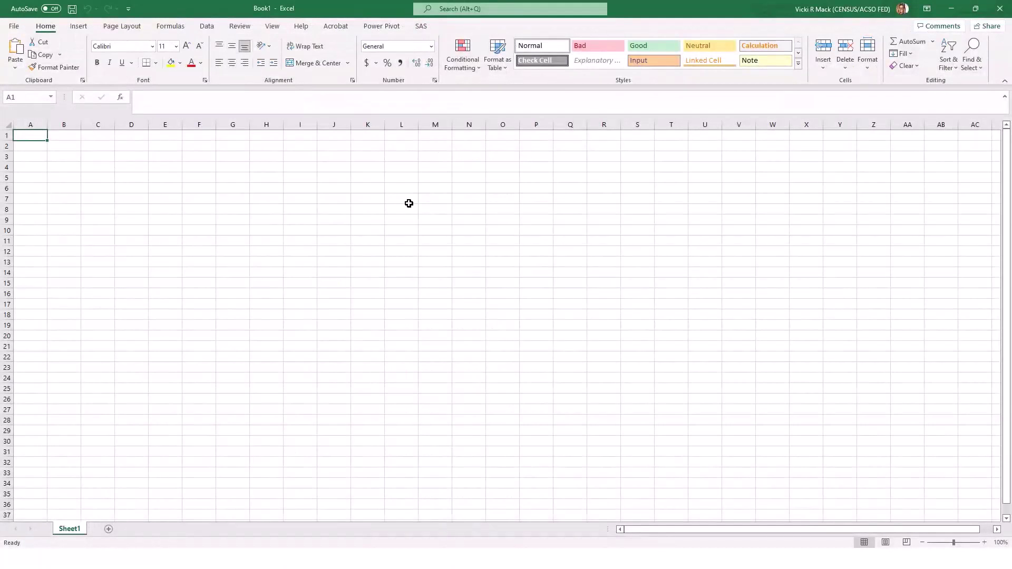
left_click(16, 26)
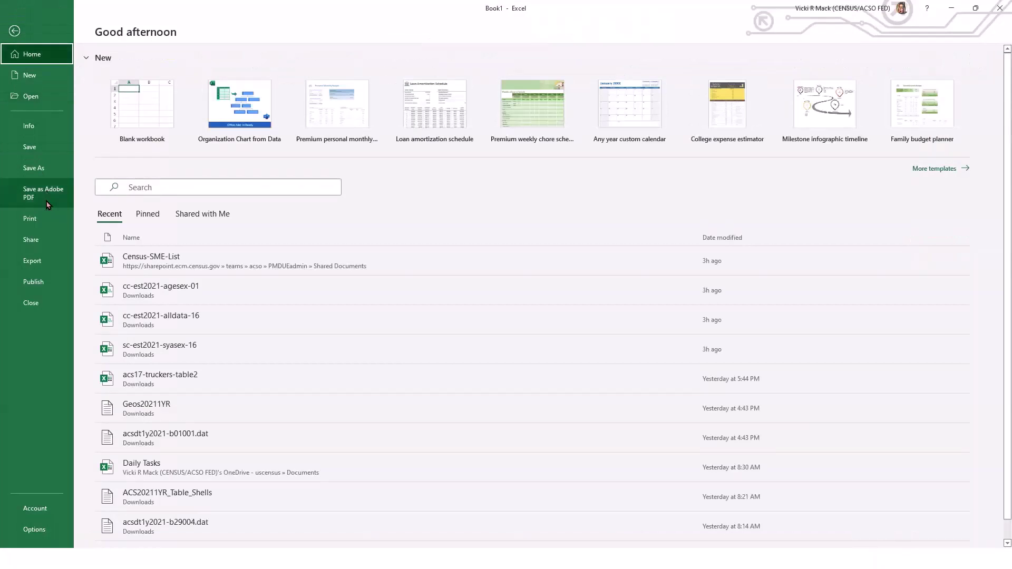
left_click(41, 102)
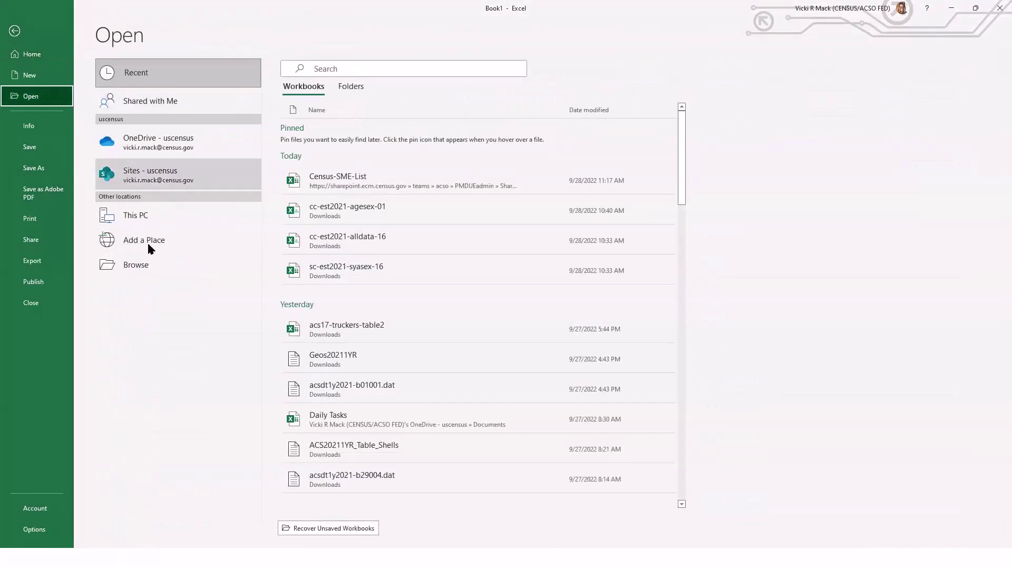
left_click(141, 266)
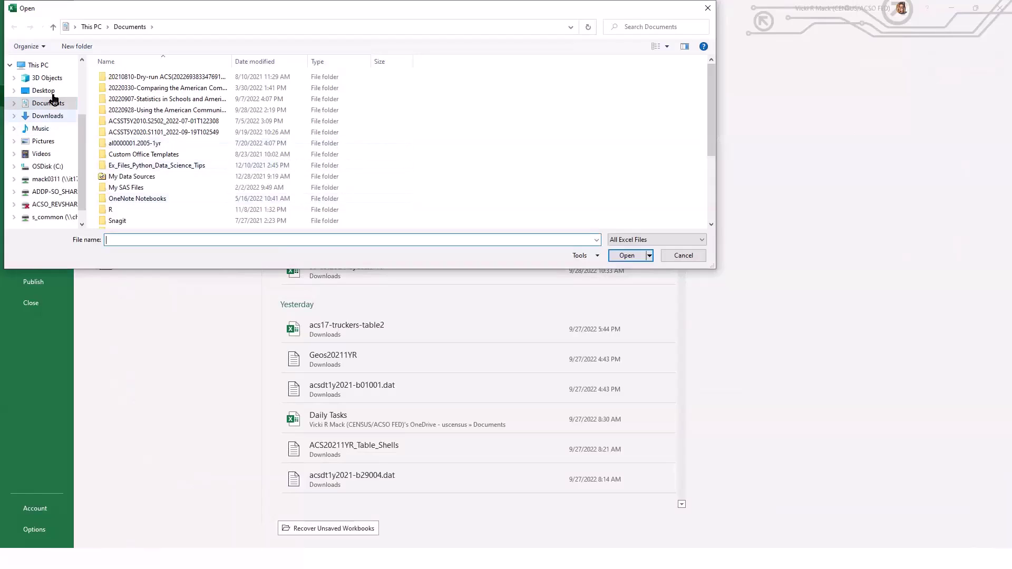
left_click(43, 90)
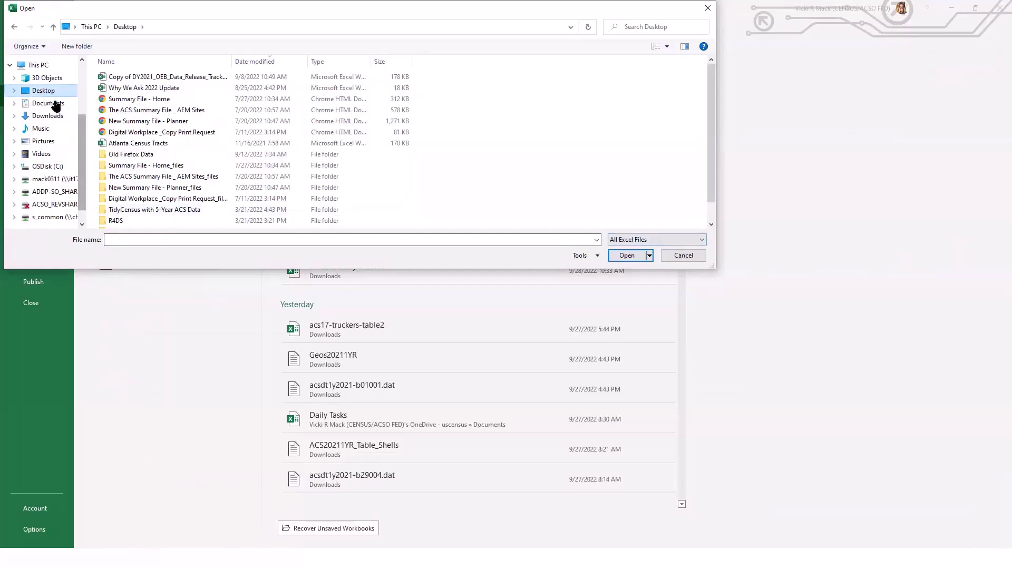
left_click(47, 116)
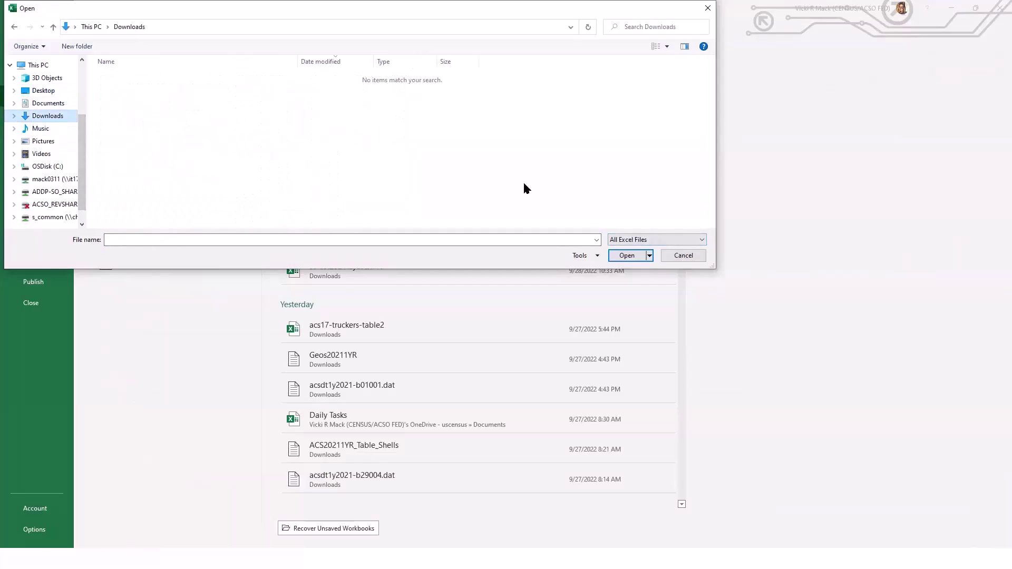
left_click(659, 240)
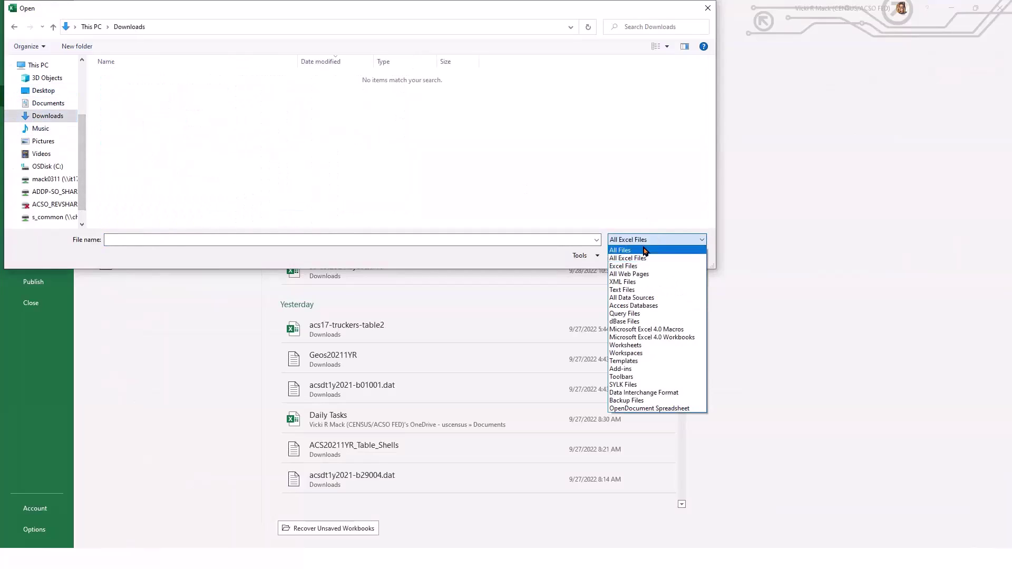
left_click(653, 254)
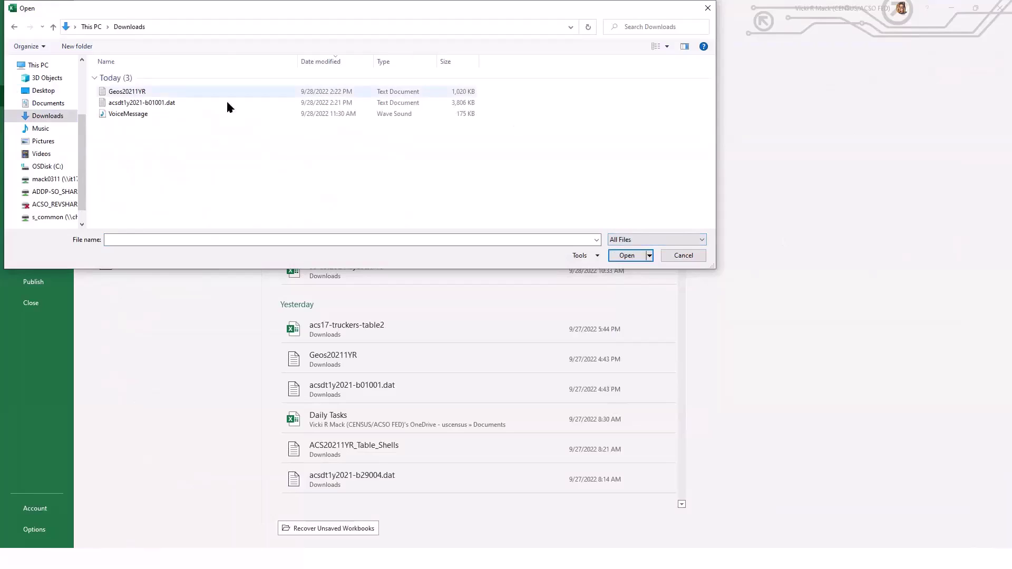
left_click(180, 103)
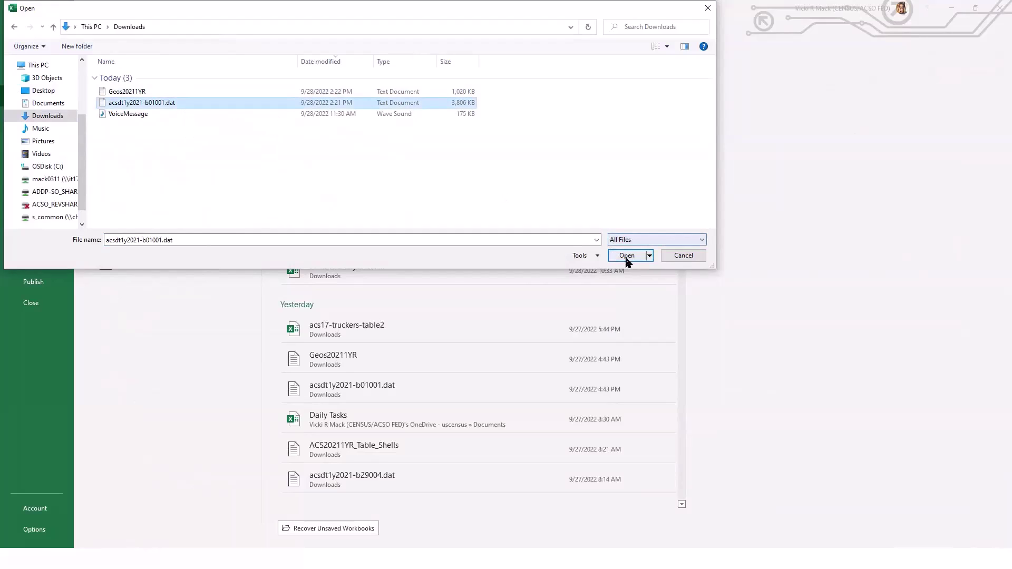
left_click(627, 256)
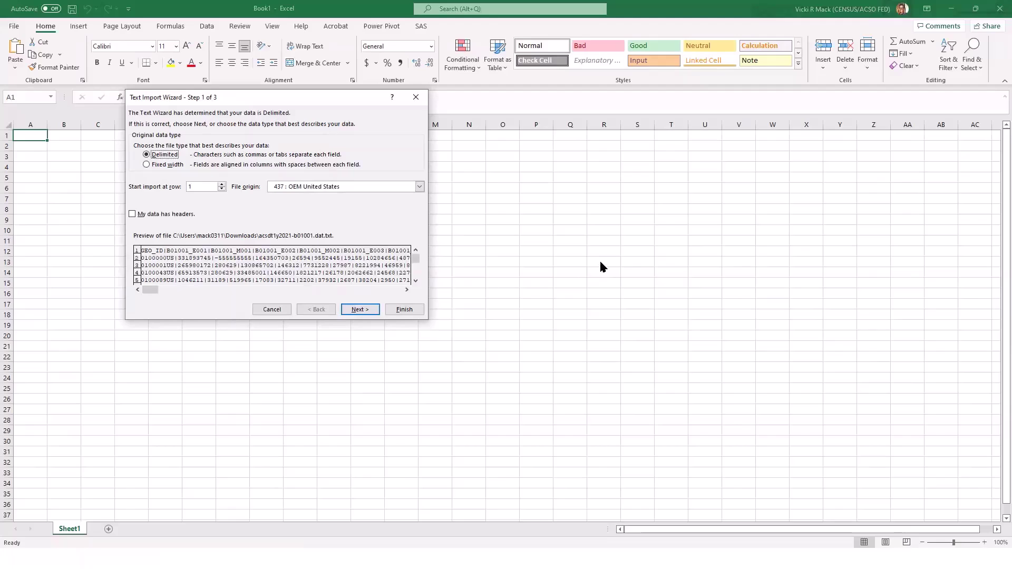
Import the B01001 table as delimited text, adding the pipe character | as an other delimiter
left_click(360, 310)
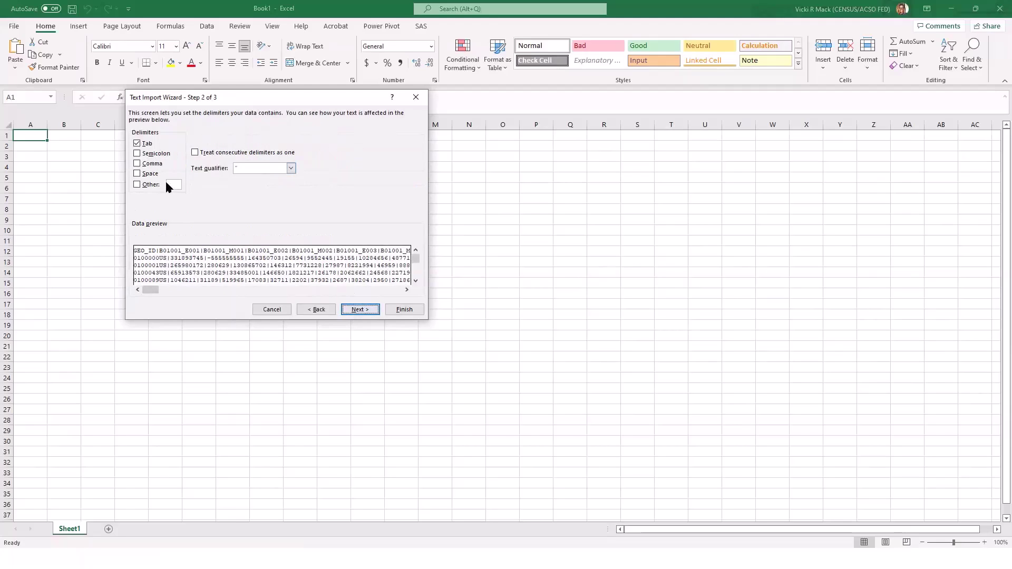
left_click(137, 184)
type("|")
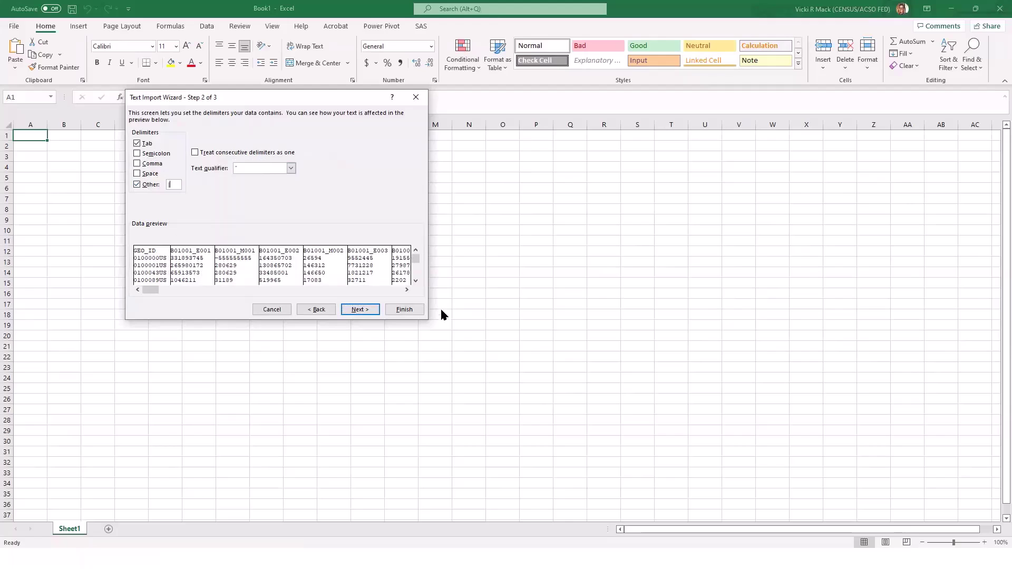
left_click(404, 309)
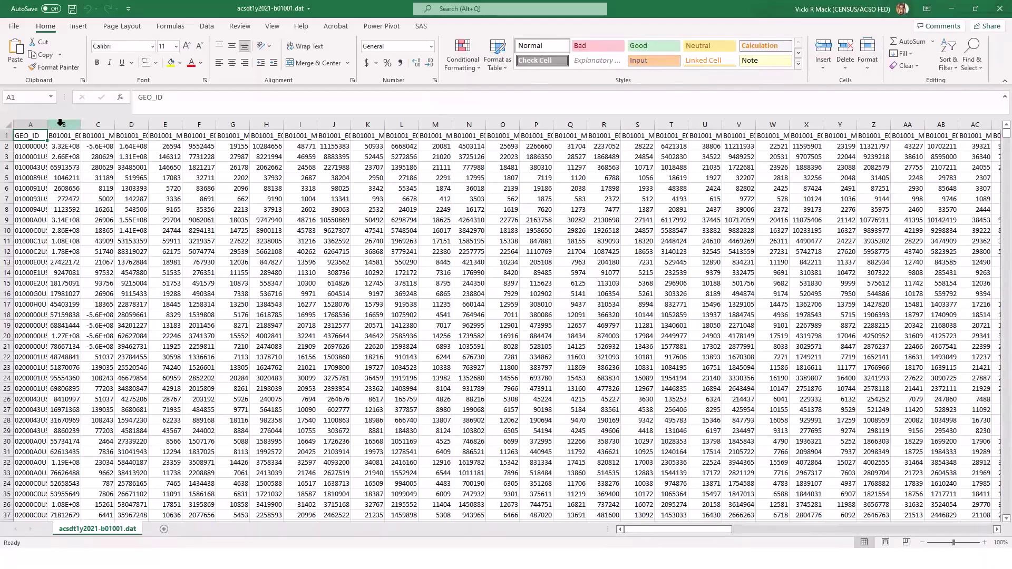
Insert a blank column B directly after the GEO_ID column and widen it
left_click(38, 124)
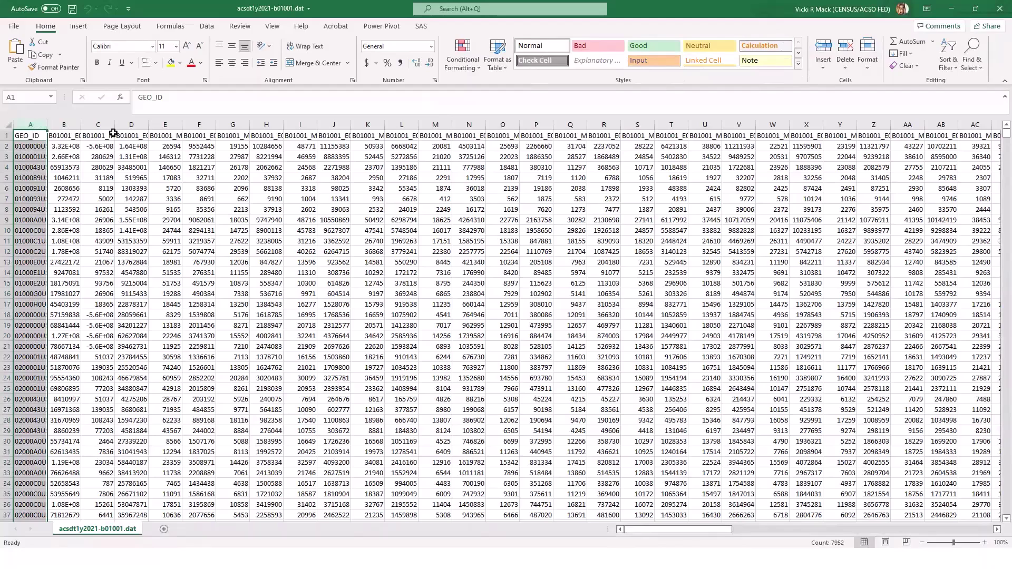
left_click(66, 124)
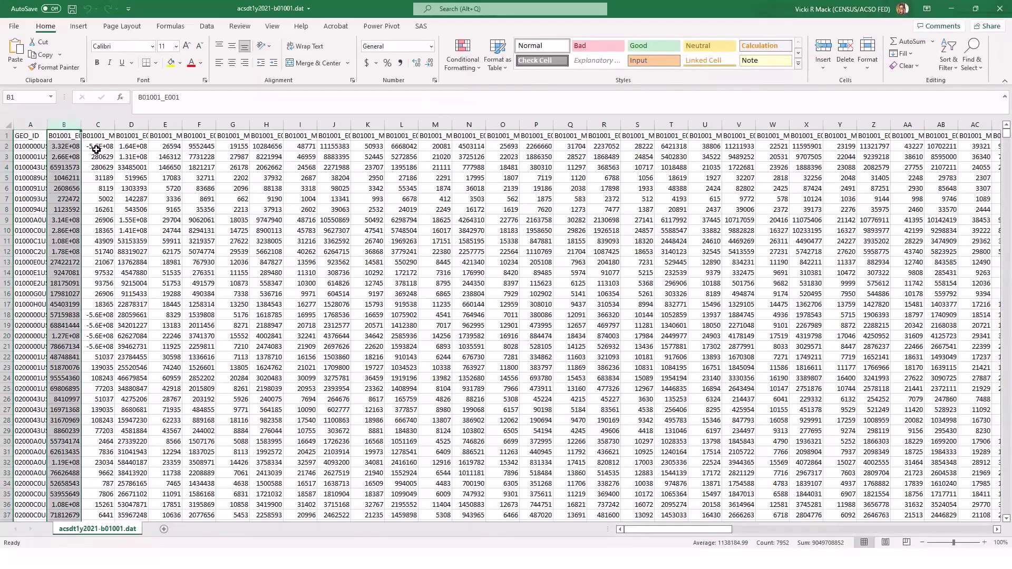
right_click(67, 118)
left_click(100, 211)
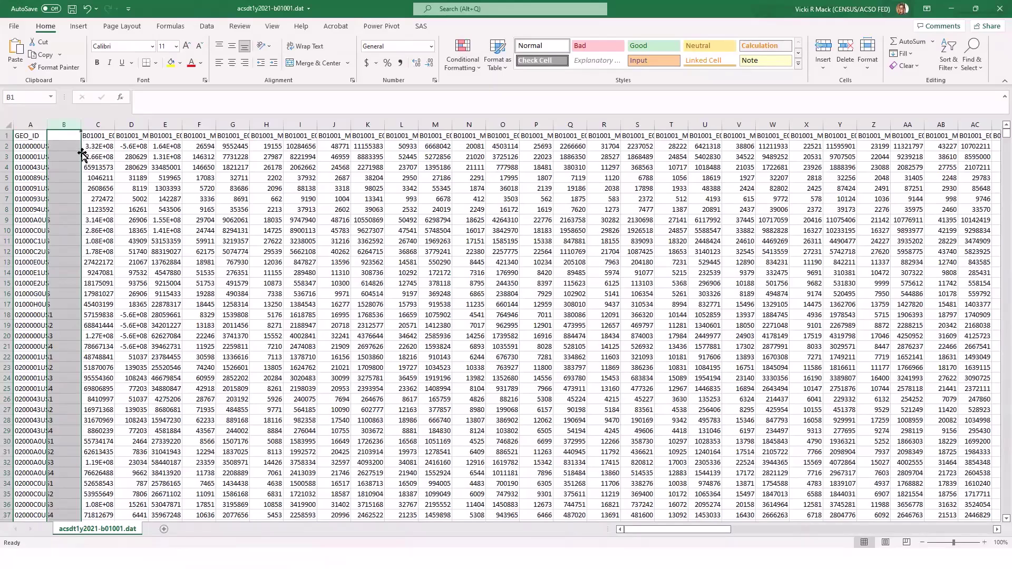
left_click_drag(82, 154, 103, 124)
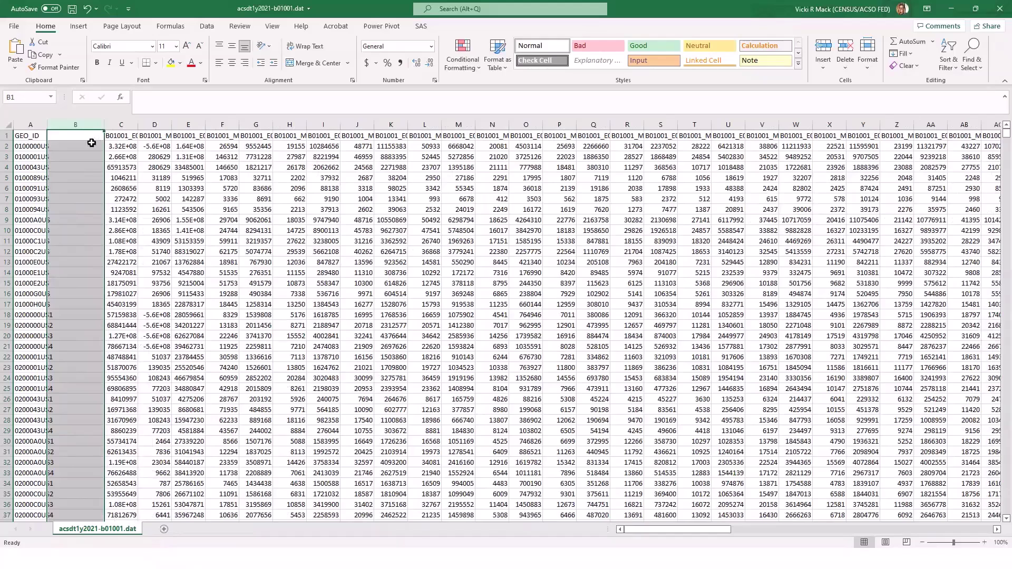
Enter the header Geography Name in cell B1, correcting its spelling
left_click(99, 135)
type("G")
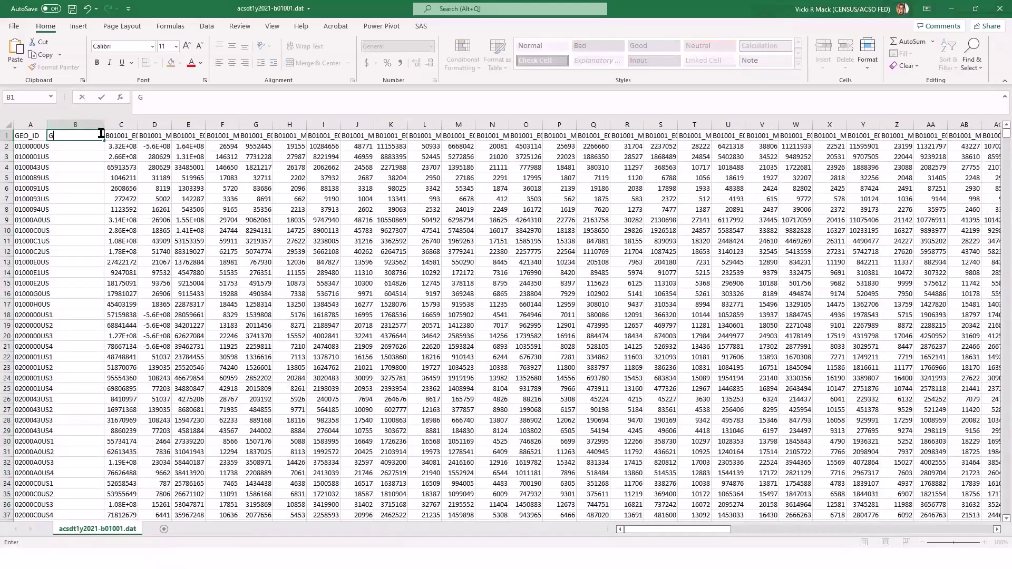
type("eogrpahy Name")
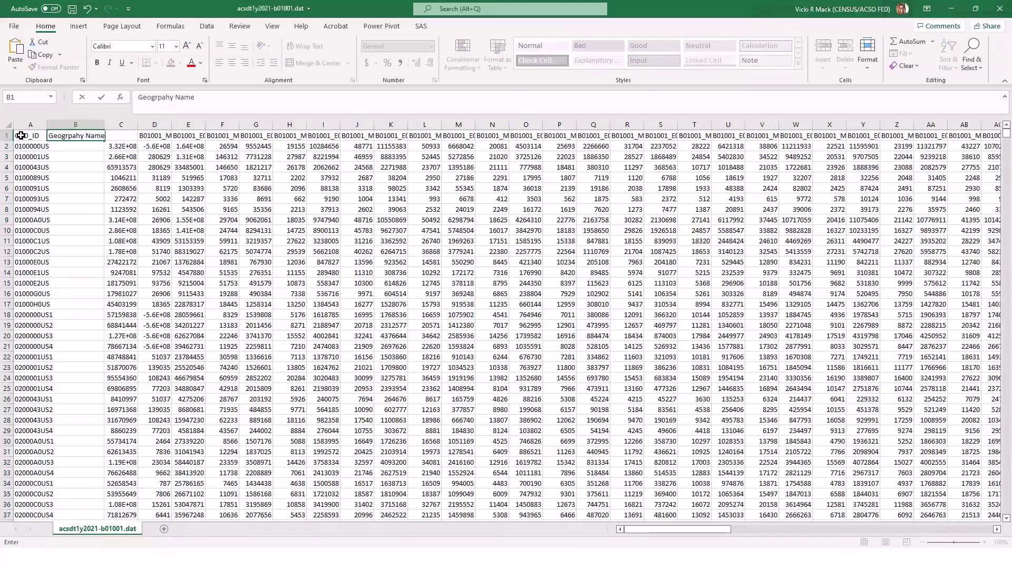
left_click(173, 97)
type("a")
key("Delete")
key("Return")
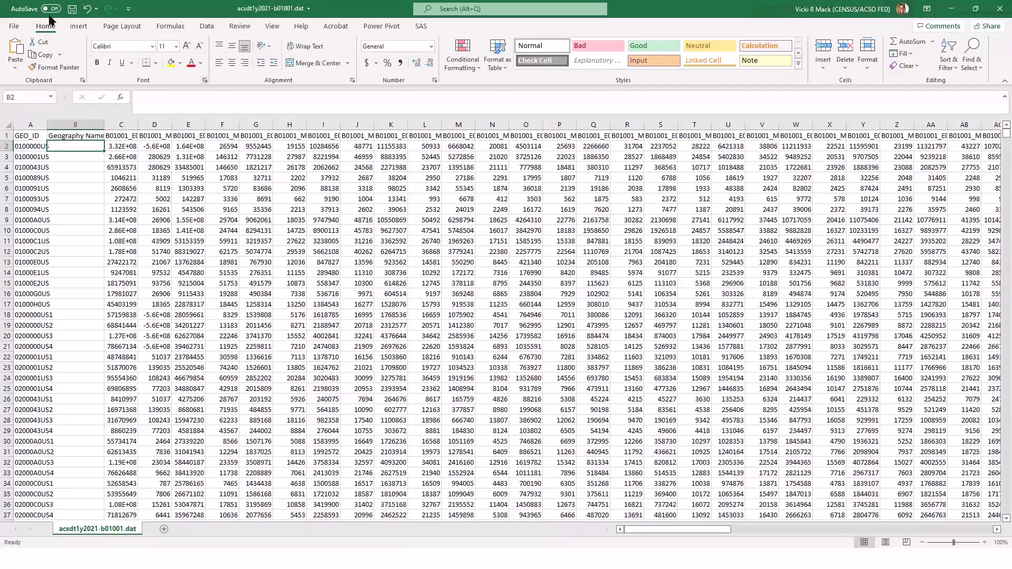
Open the Geos20211YR text document from the Downloads folder
left_click(14, 25)
left_click(62, 95)
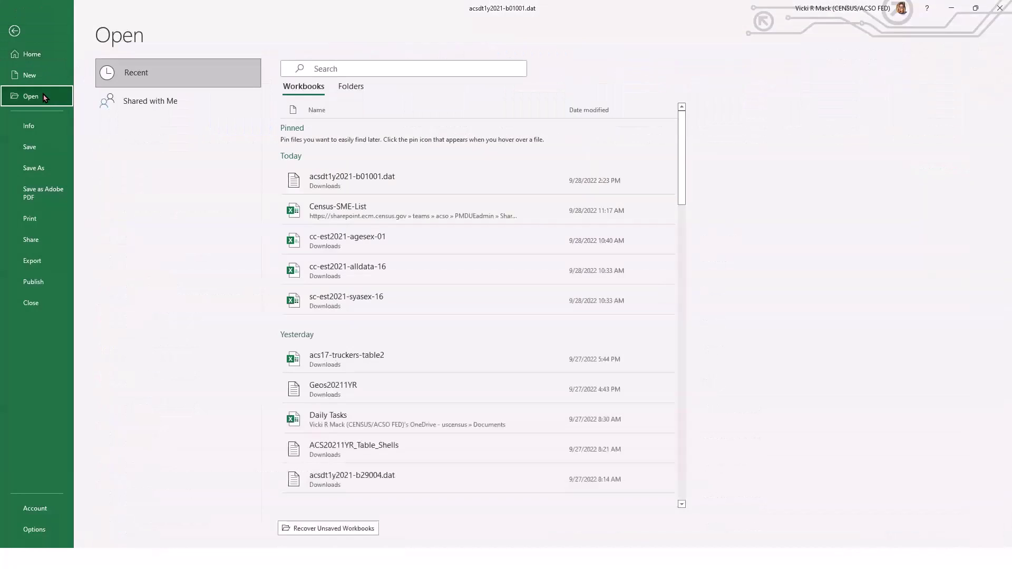
left_click(153, 266)
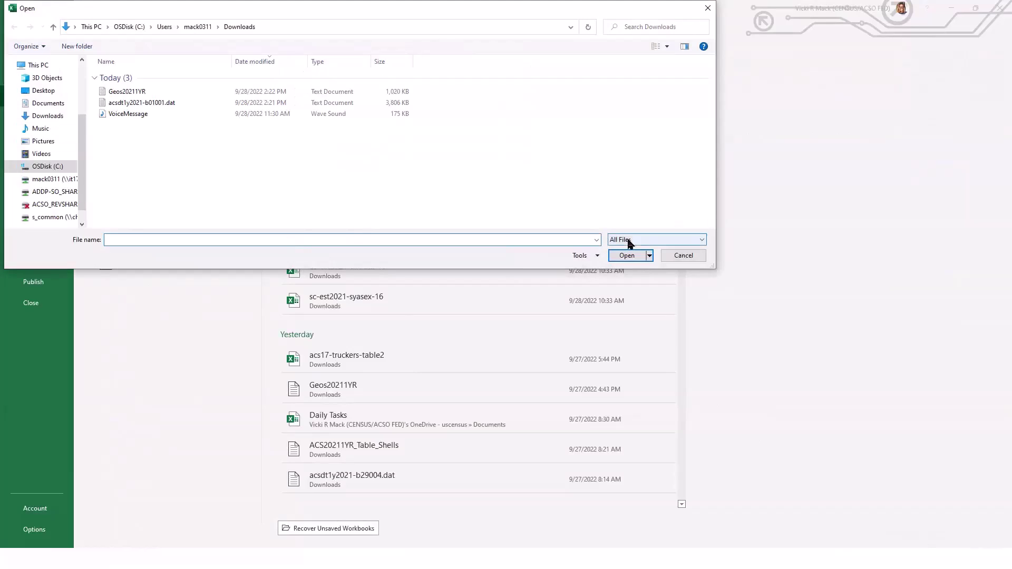
left_click(141, 90)
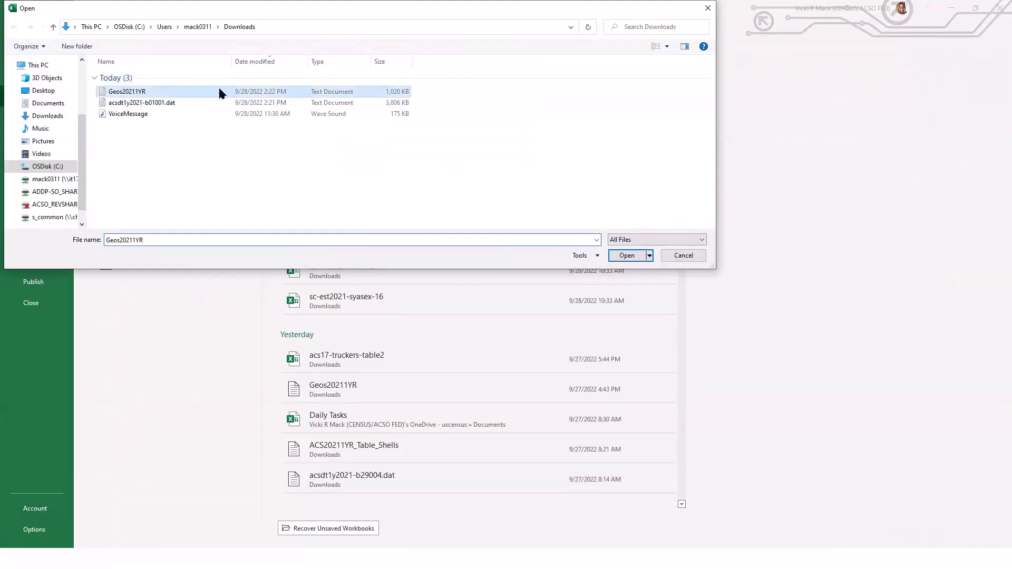
left_click(622, 256)
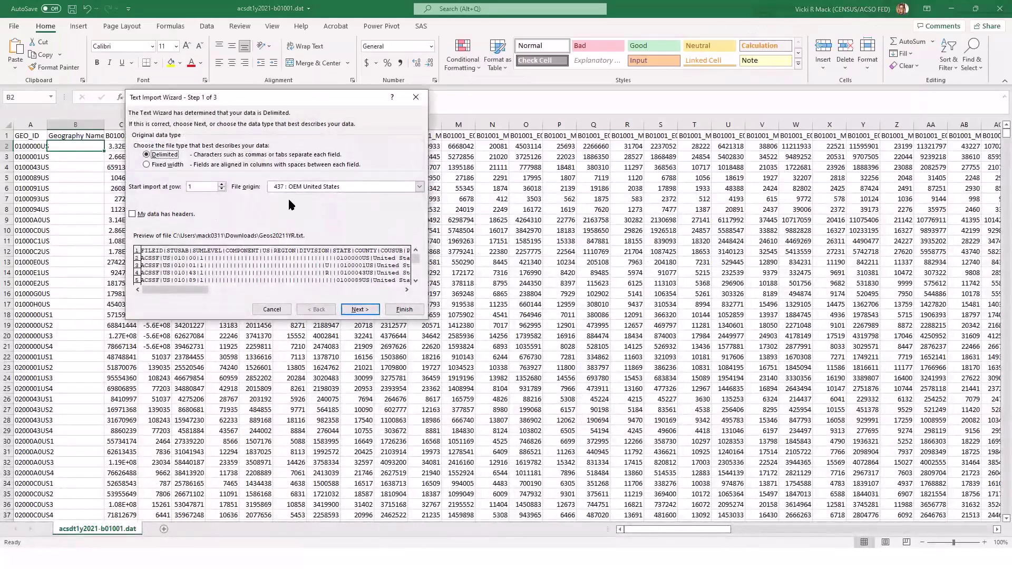
Import the geography file as delimited text with the pipe character | as an other delimiter
key("Return")
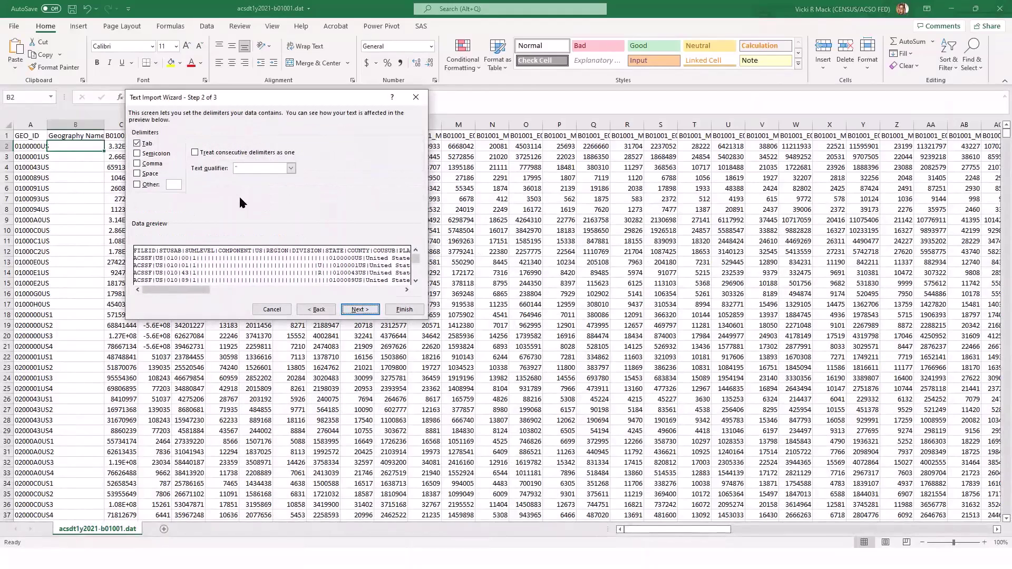
key("alt+o")
type("|")
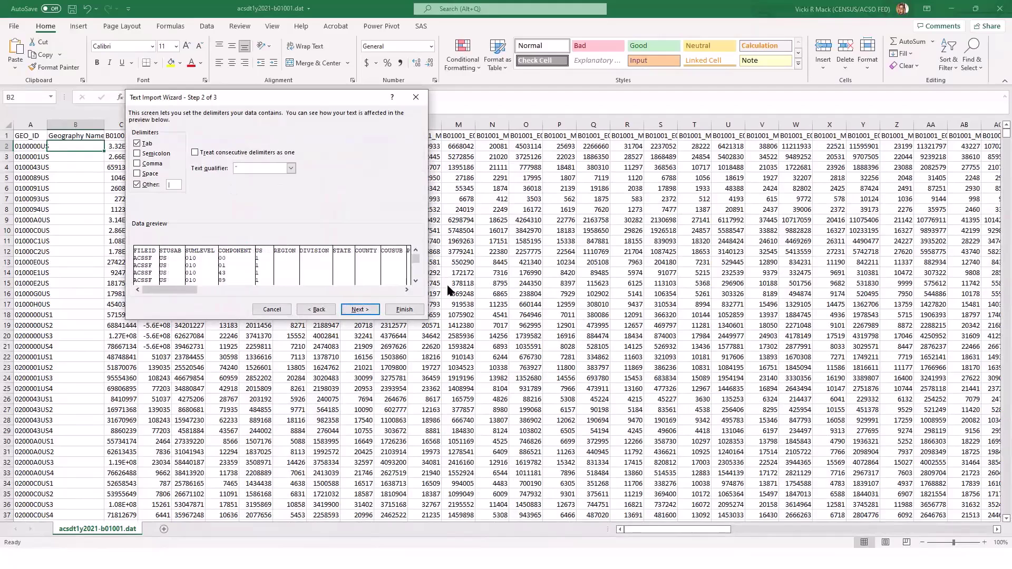
left_click(403, 309)
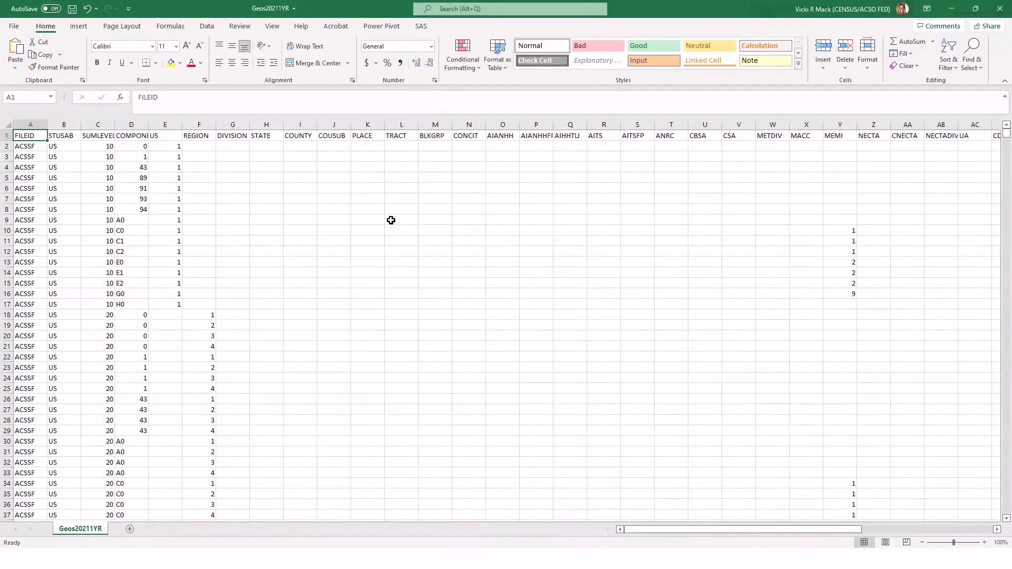
Save Geos20211YR in Downloads as an Excel Workbook (*.xlsx) and close it
left_click(14, 26)
left_click(26, 167)
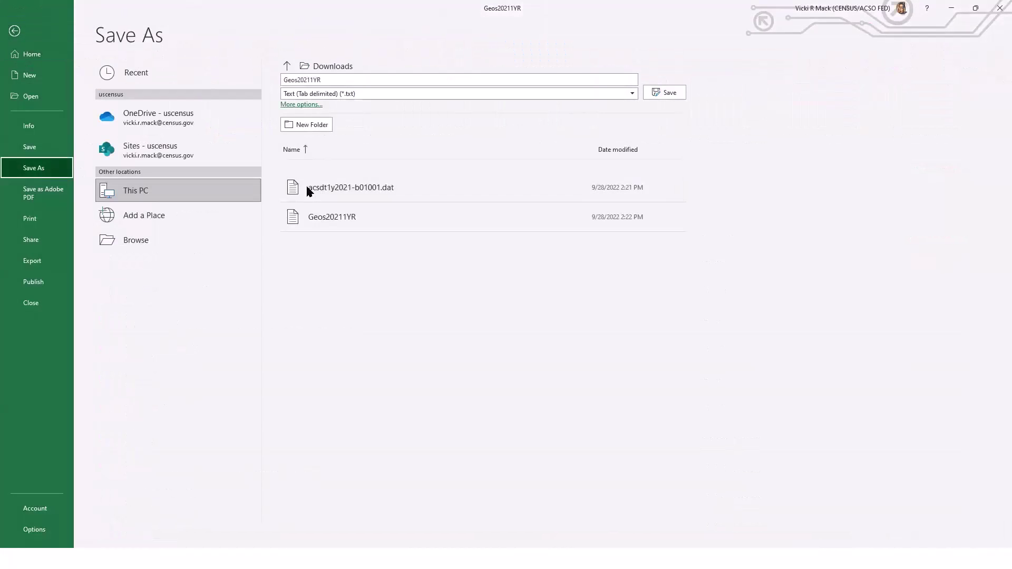
left_click(375, 93)
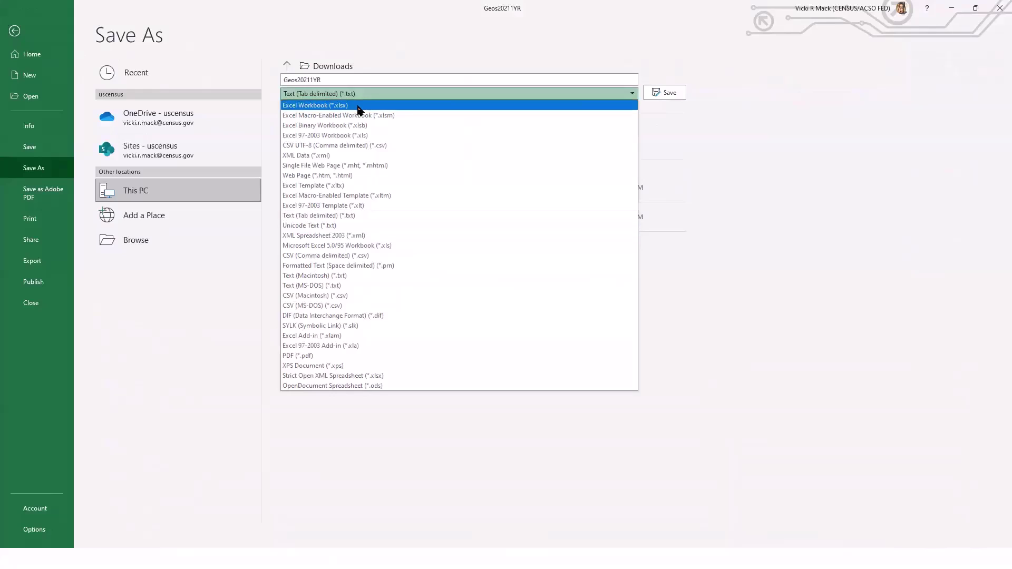
left_click(358, 109)
left_click(670, 94)
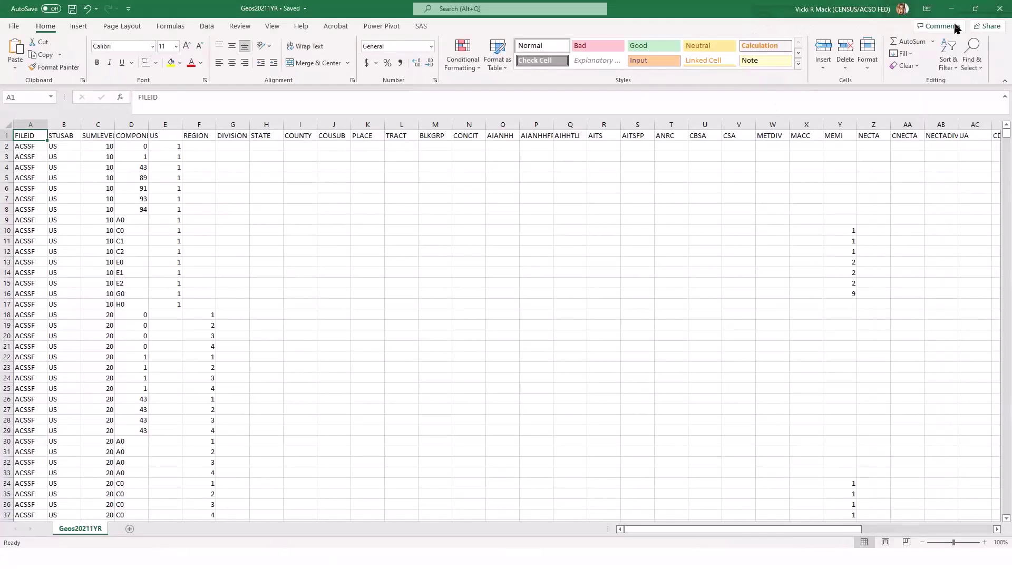
left_click(1005, 6)
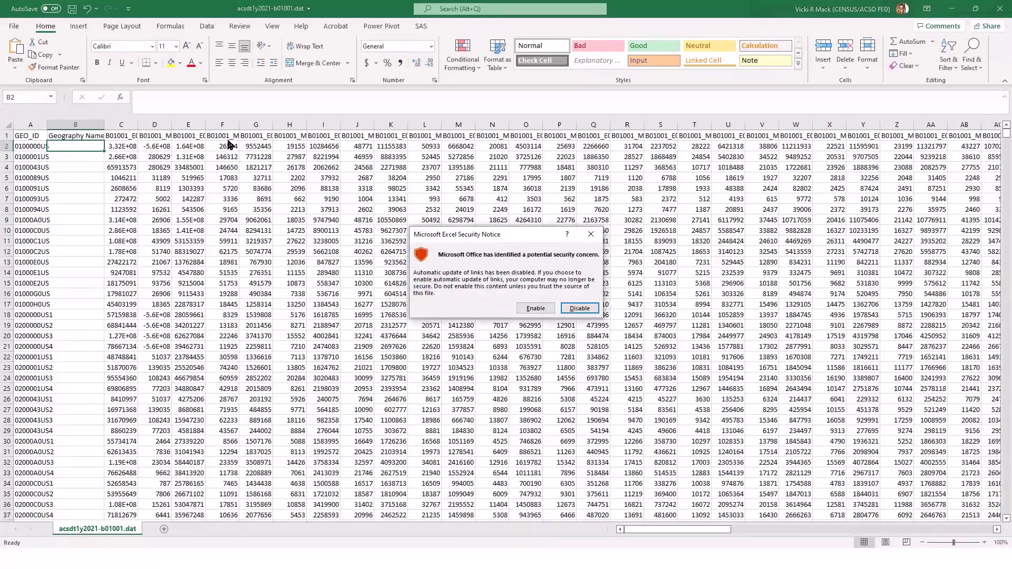
Dismiss the security notice and enter the formula =VLOOKUP(A2,Geos20211YR.xlsx!$AO:$AP,2,FALSE) in cell B2
left_click(601, 239)
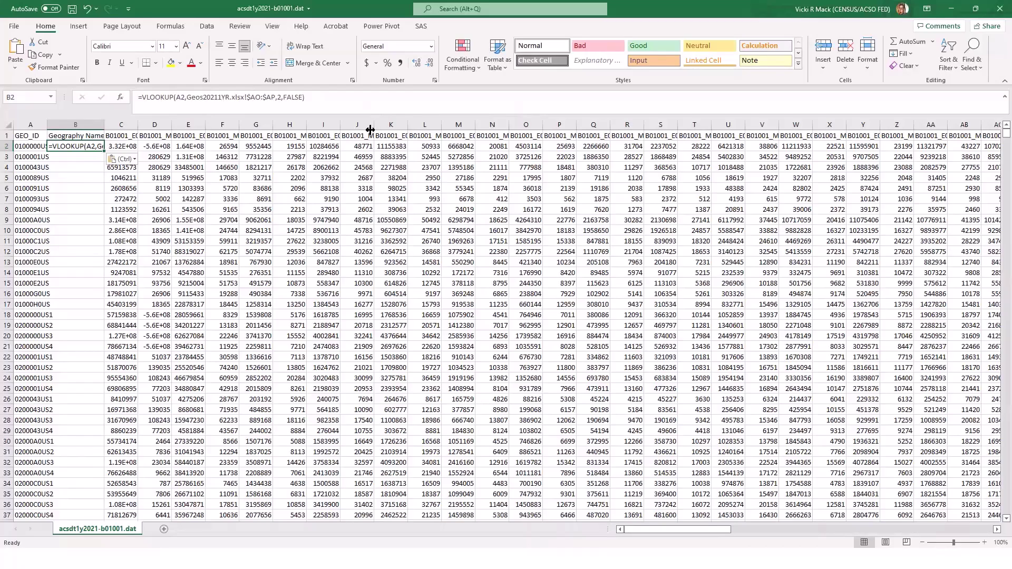
key("Down")
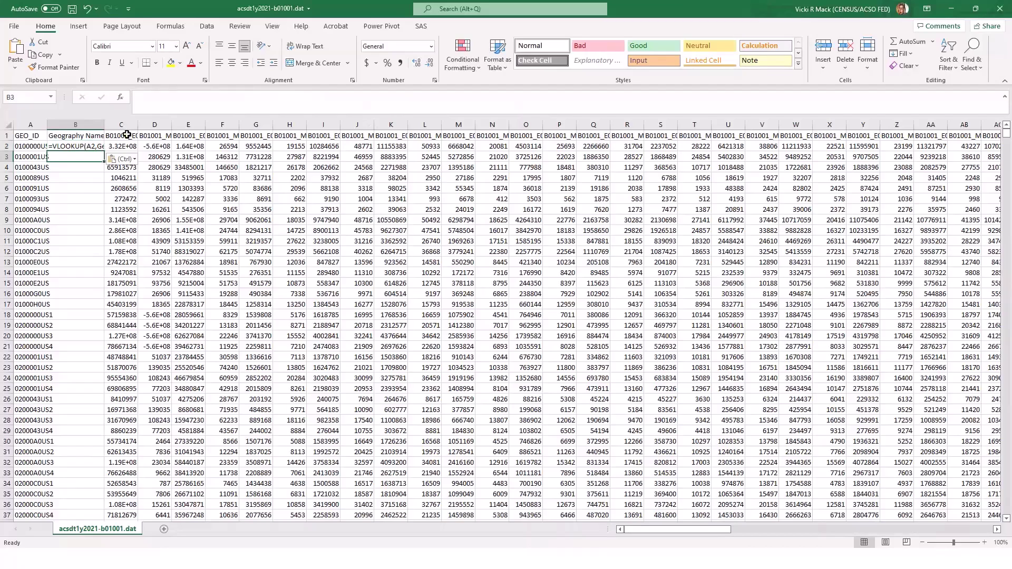
key("Up")
left_click(381, 96)
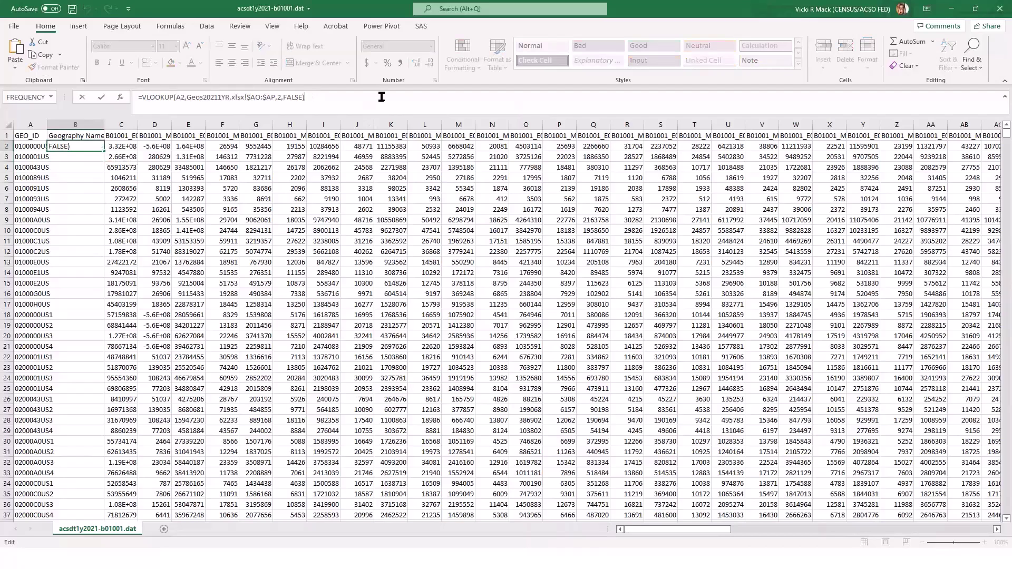
key("Return")
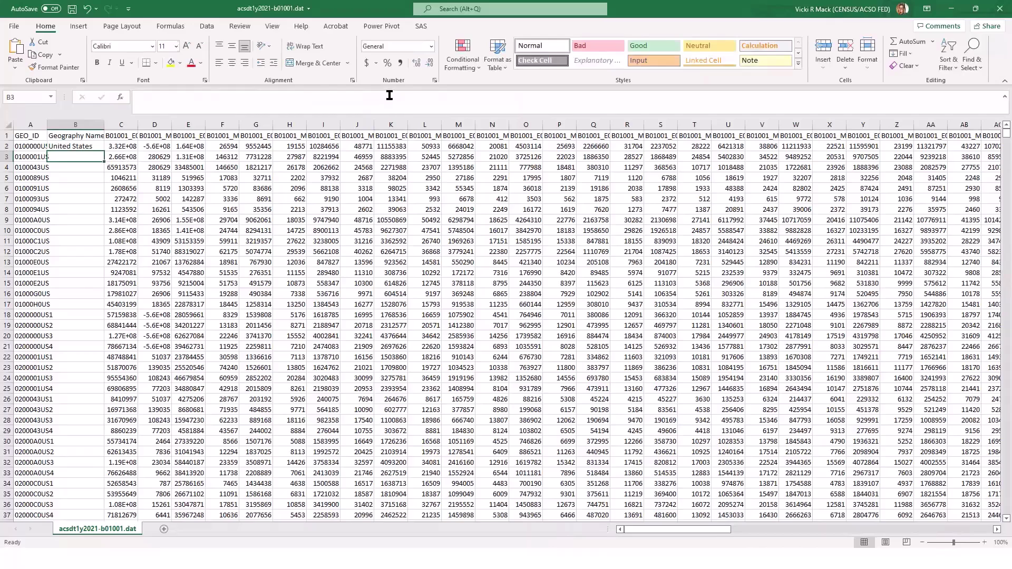
key("Up")
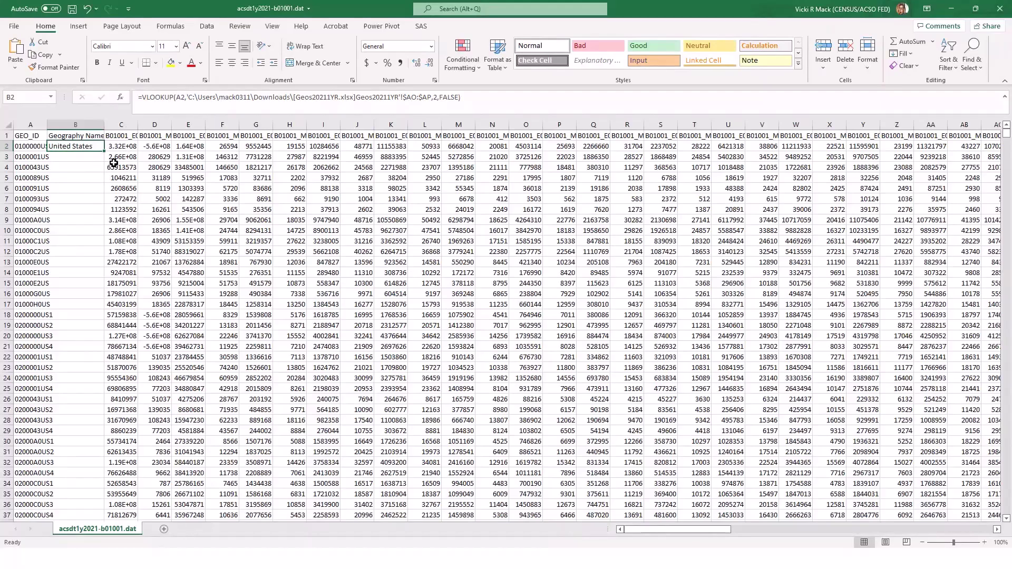
Fill the VLOOKUP formula from cell B2 down the whole Geography Name column and widen column B
key("Down")
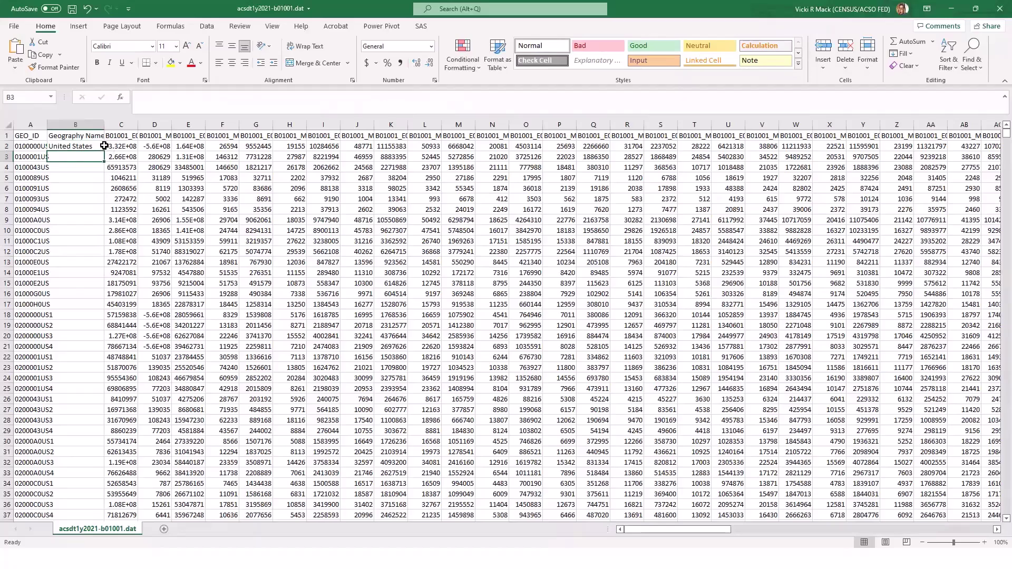
left_click(102, 146)
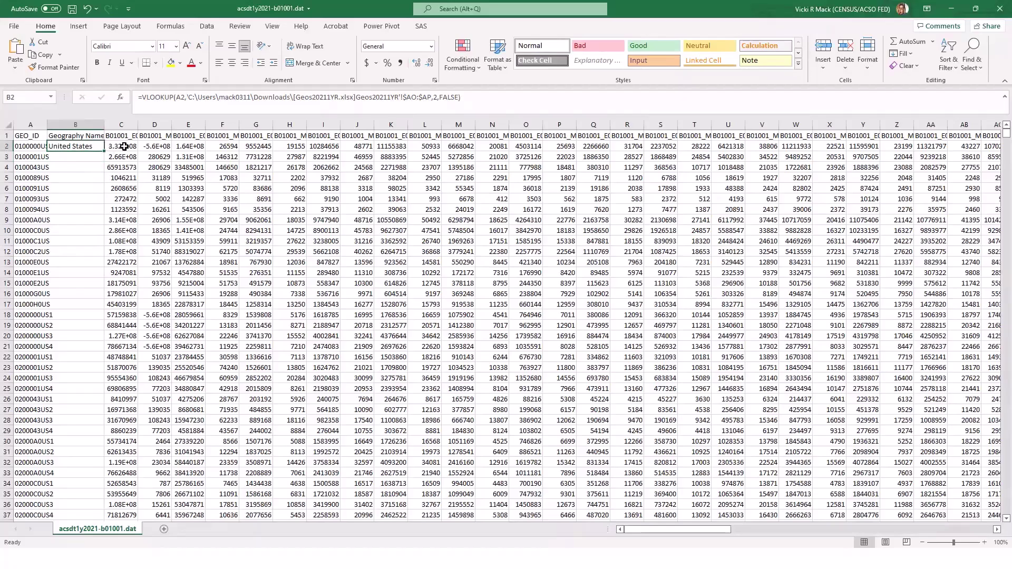
double_click(117, 157)
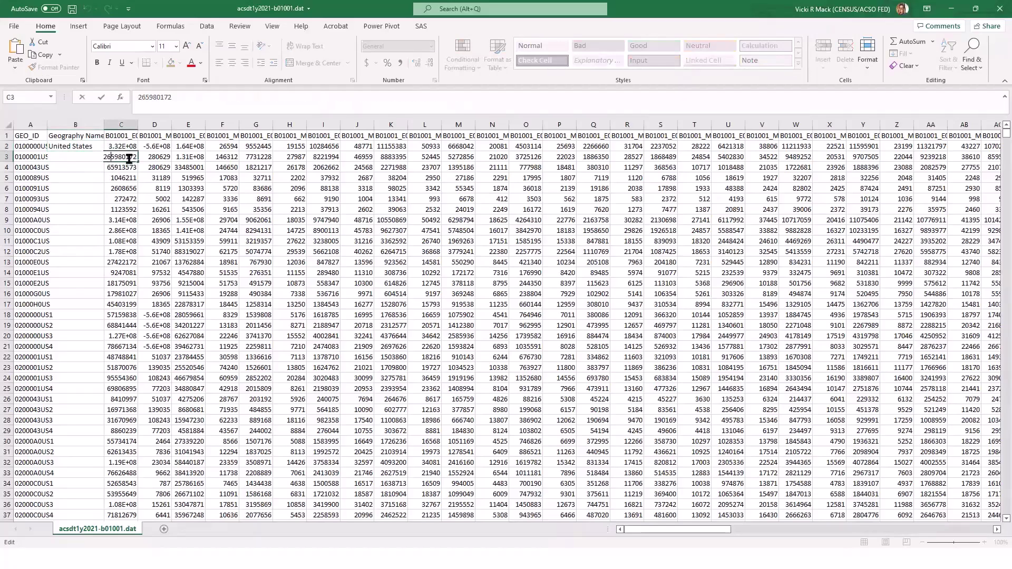
left_click(106, 146)
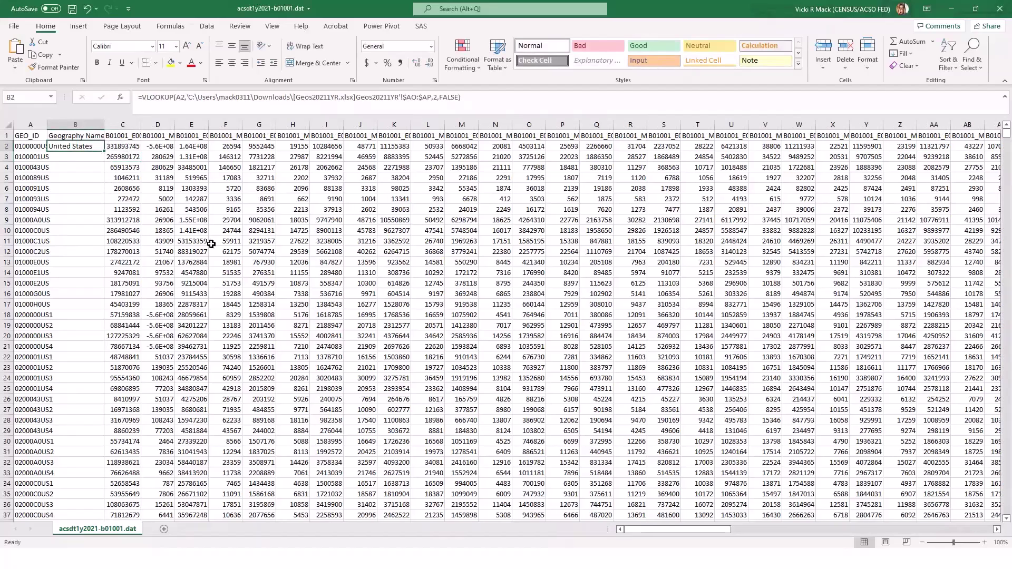
left_click(117, 181)
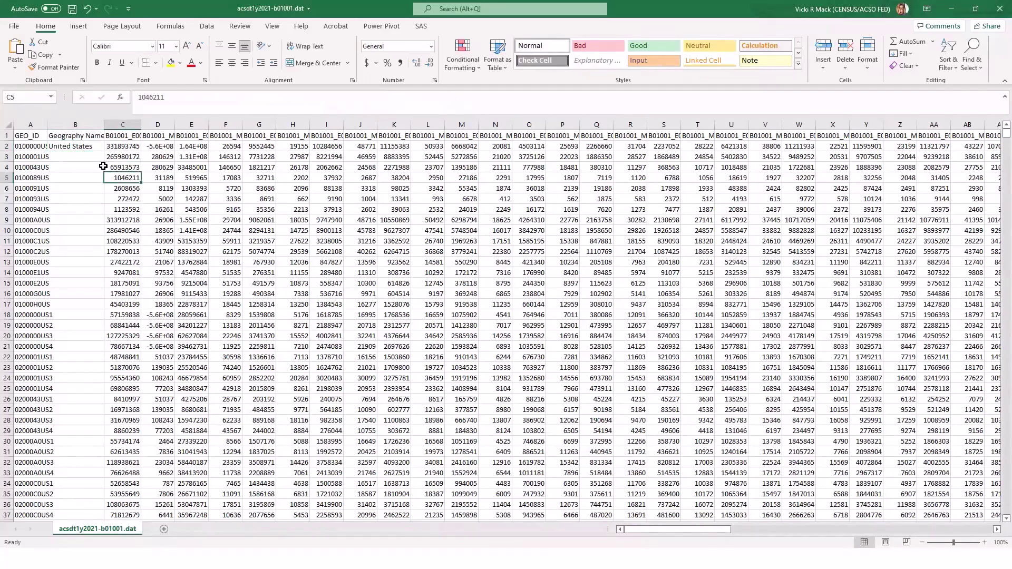
left_click(112, 148)
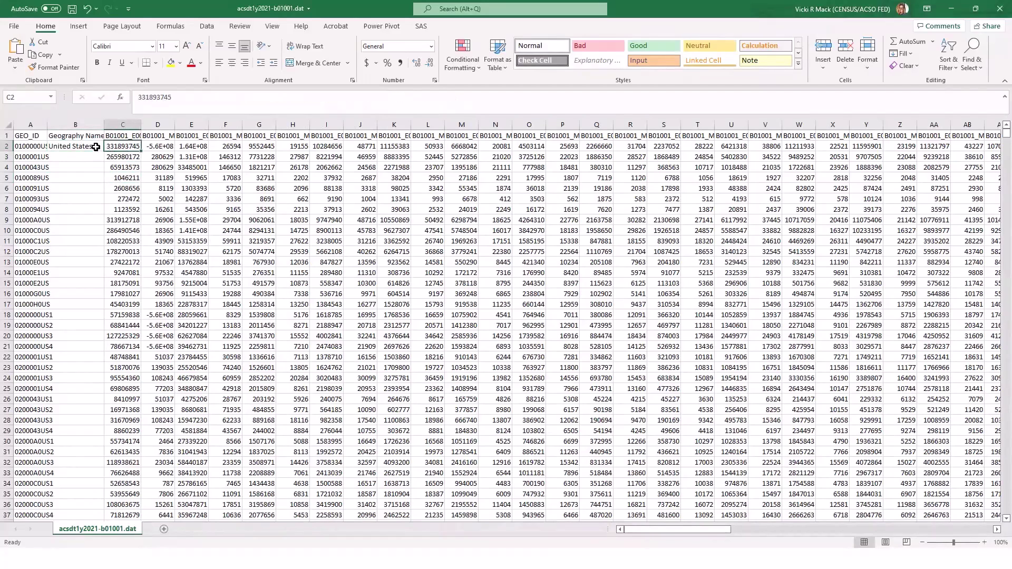
left_click(97, 147)
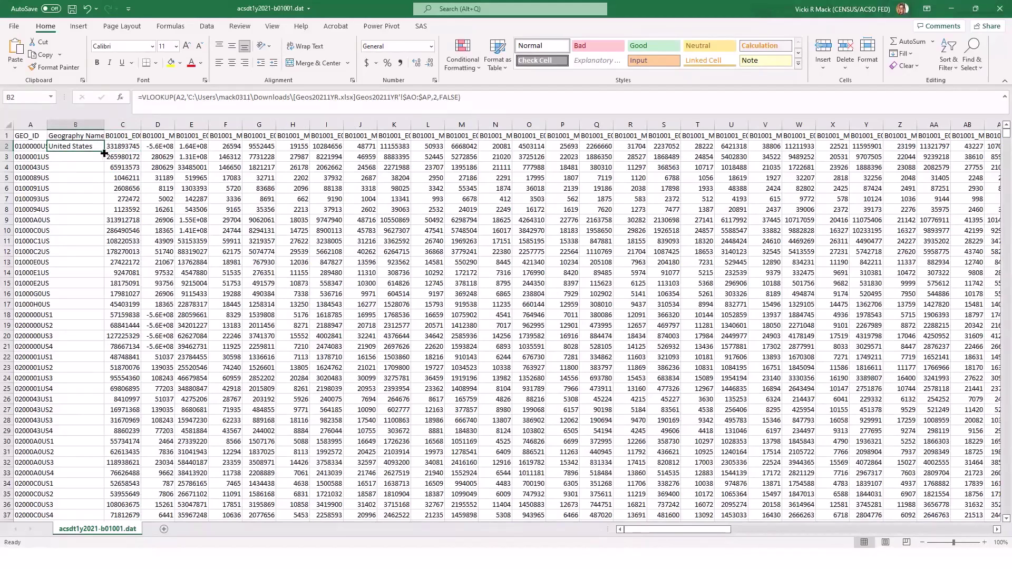
double_click(104, 152)
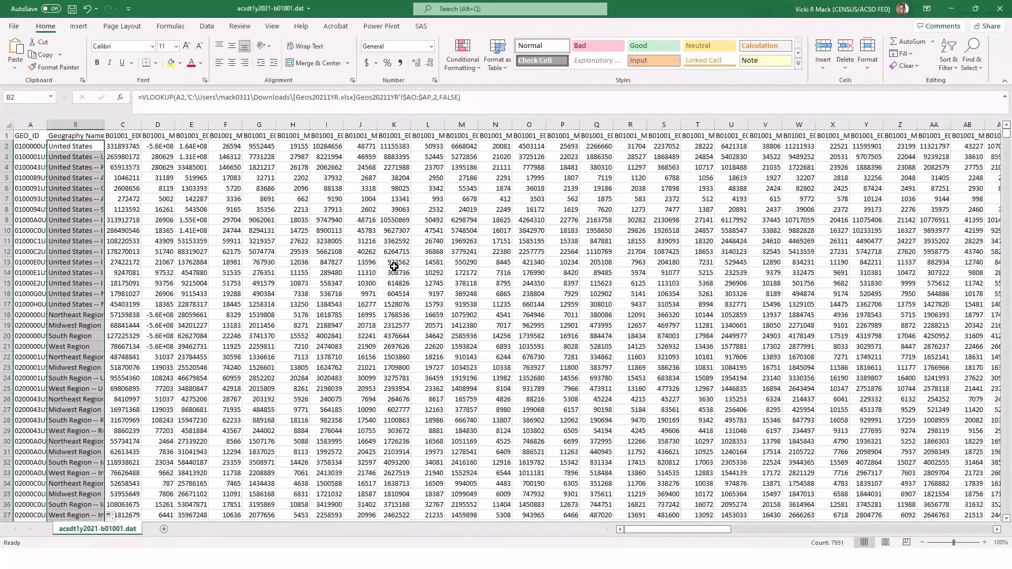
left_click_drag(104, 125, 133, 125)
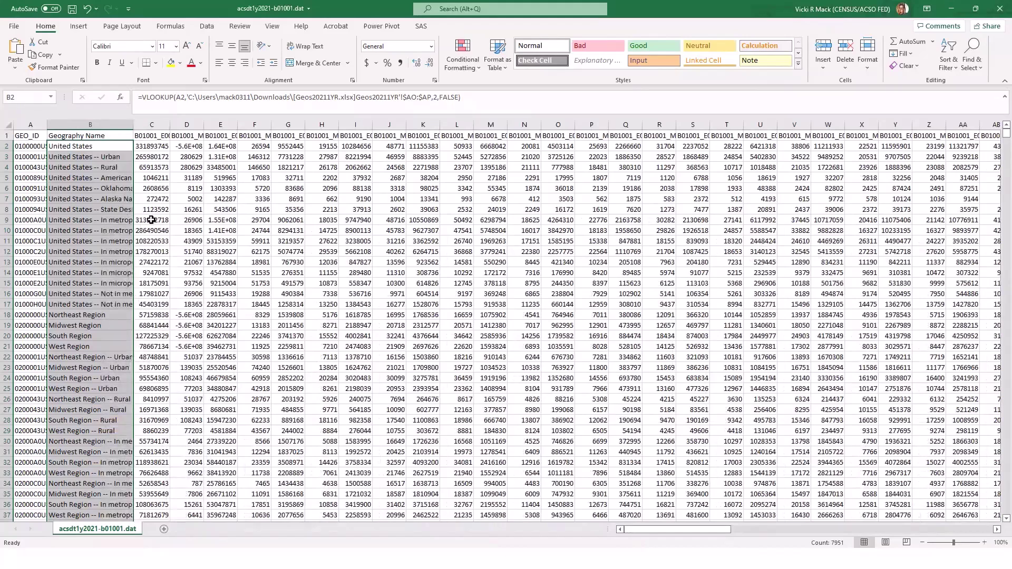